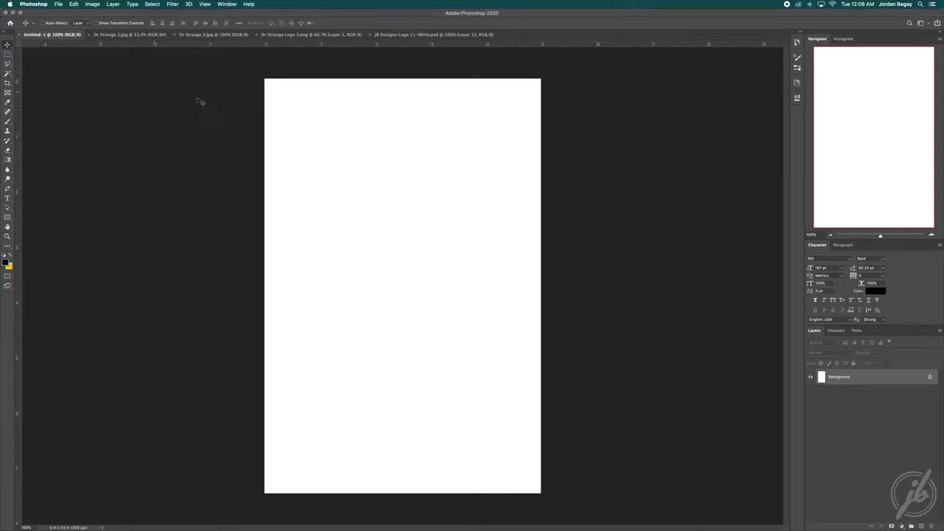
Switch from the blank Untitled-1 canvas to the Dr Strange 1.jpg portrait.
{"action": "key", "text": "ctrl+Tab"}
Place the Dr Strange 1 portrait into Untitled-1 and scale it to fit the page.
{"action": "left_click_drag", "start_coordinate": [108, 67], "coordinate": [375, 244]}
{"action": "key", "text": "ctrl+t"}
{"action": "mouse_move", "coordinate": [666, 263]}
{"action": "left_mouse_down"}
{"action": "mouse_move", "coordinate": [409, 263]}
{"action": "mouse_move", "coordinate": [403, 181]}
{"action": "left_mouse_up"}
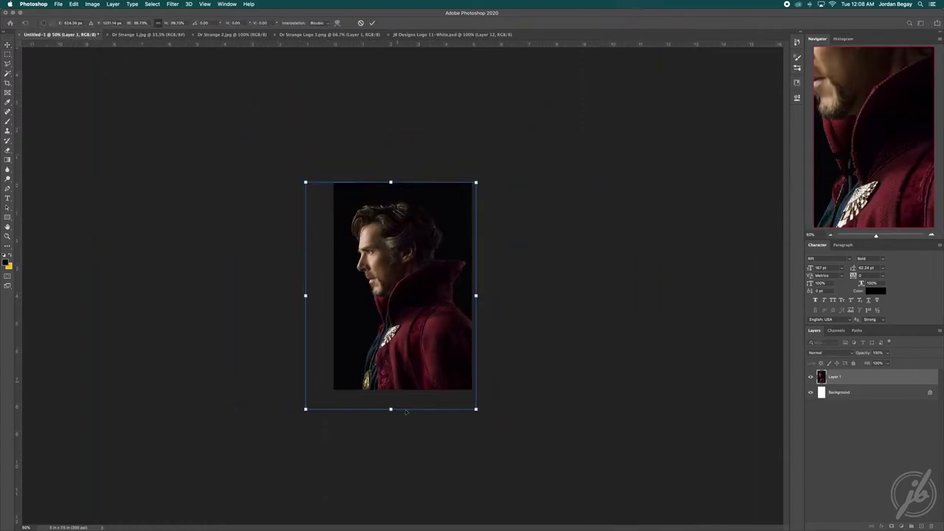
{"action": "mouse_move", "coordinate": [390, 394]}
{"action": "left_mouse_down"}
{"action": "mouse_move", "coordinate": [404, 374]}
{"action": "mouse_move", "coordinate": [403, 212]}
{"action": "left_mouse_up"}
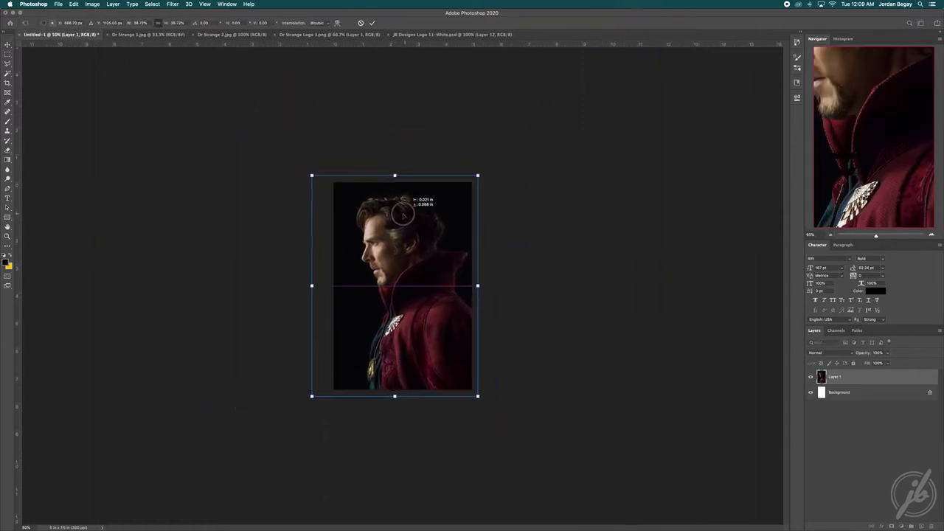
{"action": "key", "text": "Return"}
{"action": "key", "text": "ctrl+1"}
Duplicate the layer, move the copy above the portrait, and convert it to a smart object.
{"action": "key", "text": "ctrl+j"}
{"action": "left_click_drag", "start_coordinate": [840, 377], "coordinate": [848, 410]}
{"action": "right_click", "coordinate": [848, 410]}
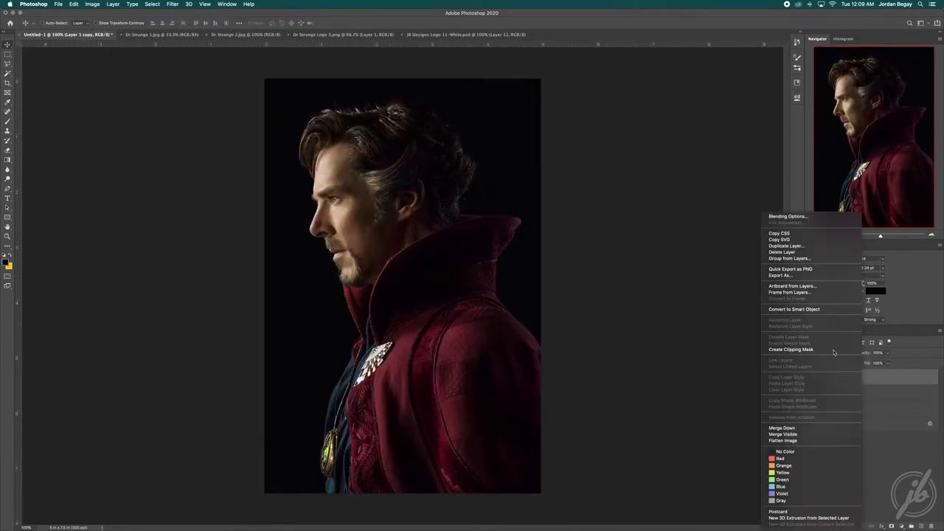
{"action": "left_click", "coordinate": [811, 309]}
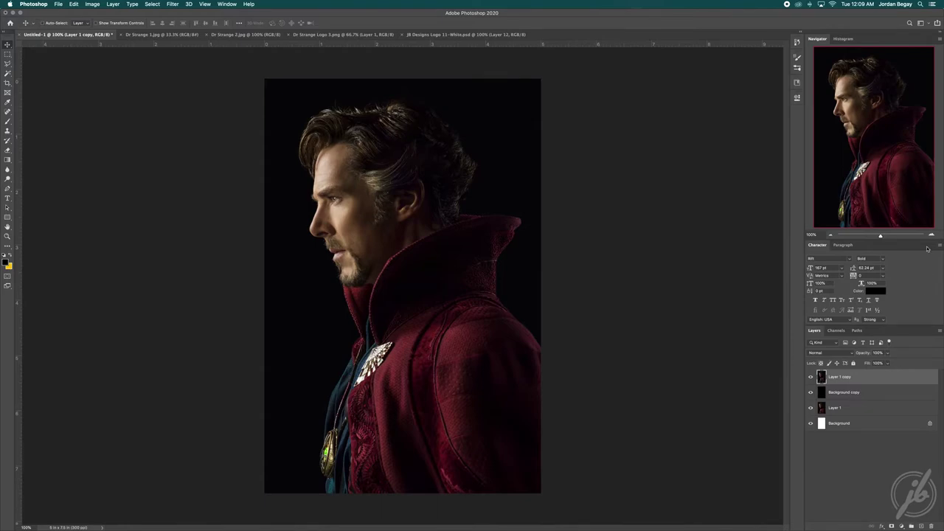
{"action": "key", "text": "ctrl+plus"}
{"action": "key", "text": "ctrl+plus"}
{"action": "scroll", "coordinate": [295, 369], "scroll_direction": "down", "scroll_amount": 5}
Trace a pen path from the amulet across the neck, down the collar's right edge and shoulder.
{"action": "key", "text": "p"}
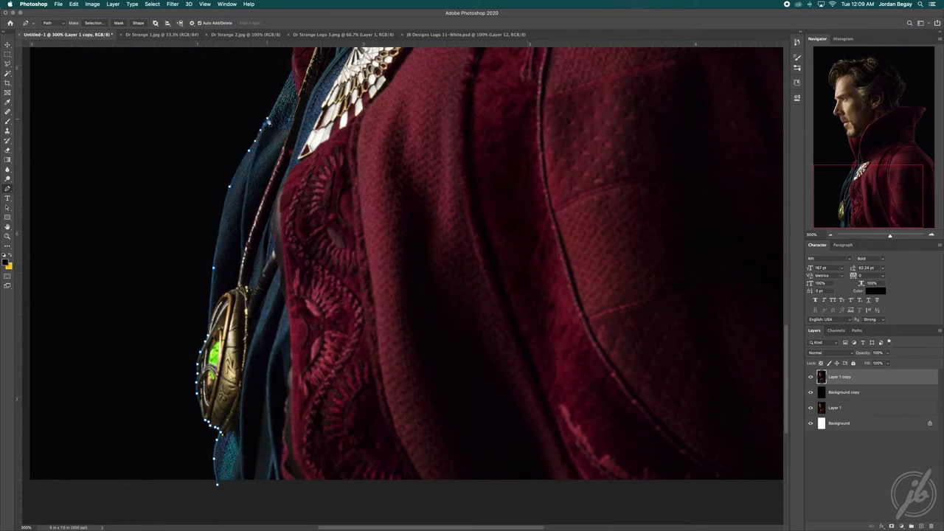
{"action": "scroll", "coordinate": [295, 147], "scroll_direction": "up", "scroll_amount": 3}
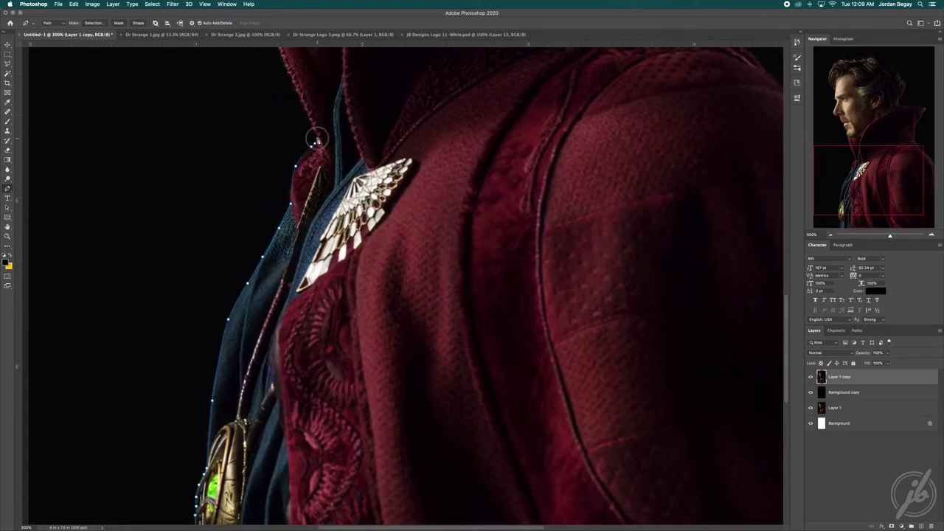
{"action": "left_click_drag", "start_coordinate": [283, 56], "coordinate": [339, 234]}
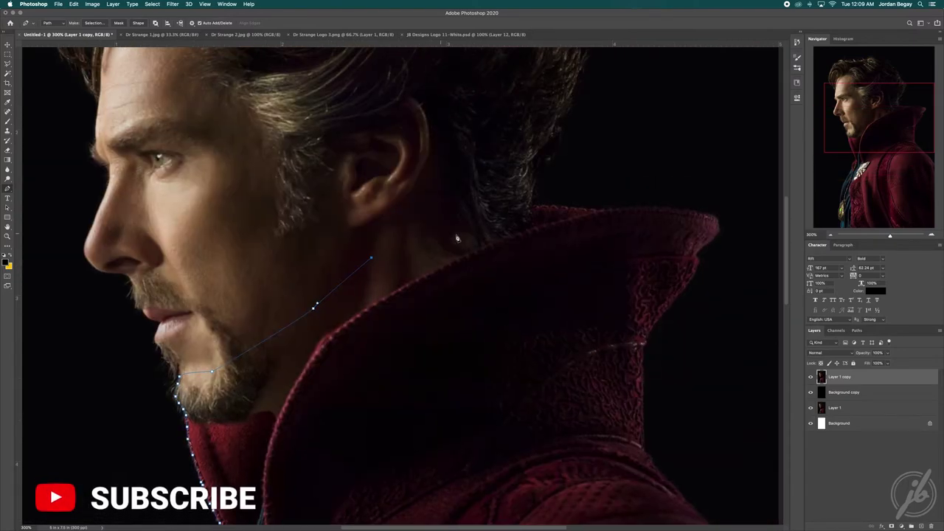
{"action": "left_click", "coordinate": [529, 208]}
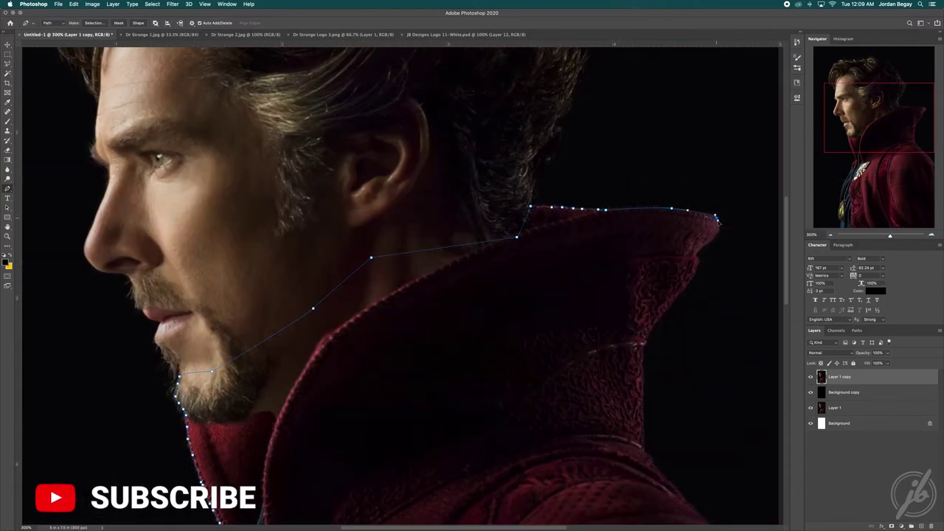
{"action": "left_click_drag", "start_coordinate": [704, 247], "coordinate": [685, 292]}
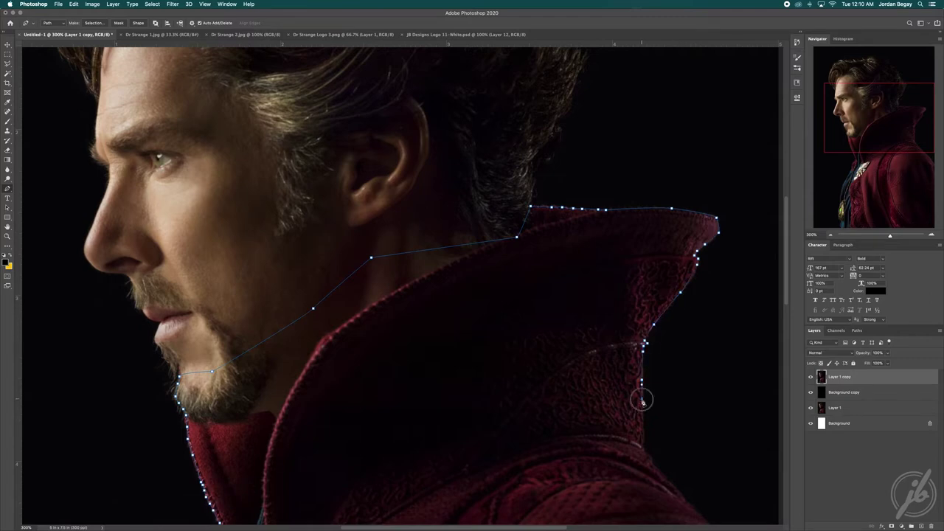
{"action": "left_click_drag", "start_coordinate": [656, 472], "coordinate": [519, 312]}
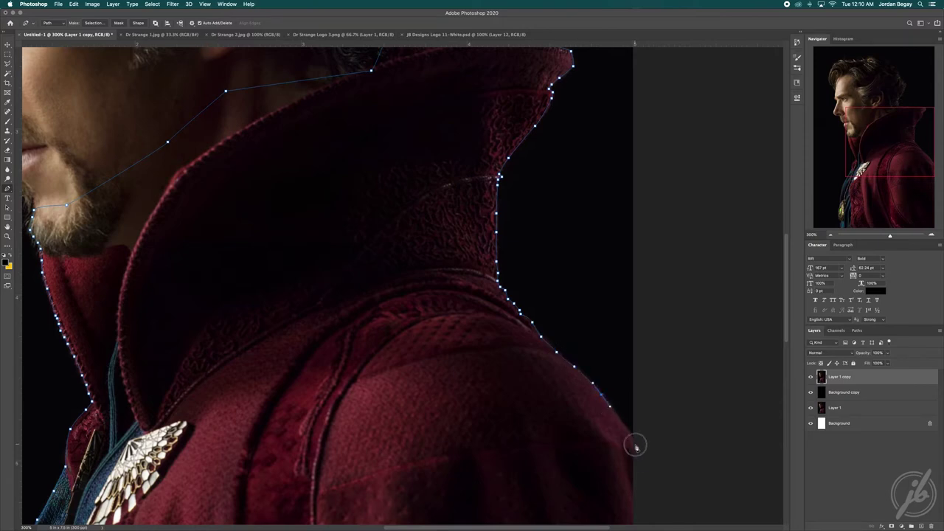
{"action": "left_click", "coordinate": [831, 235]}
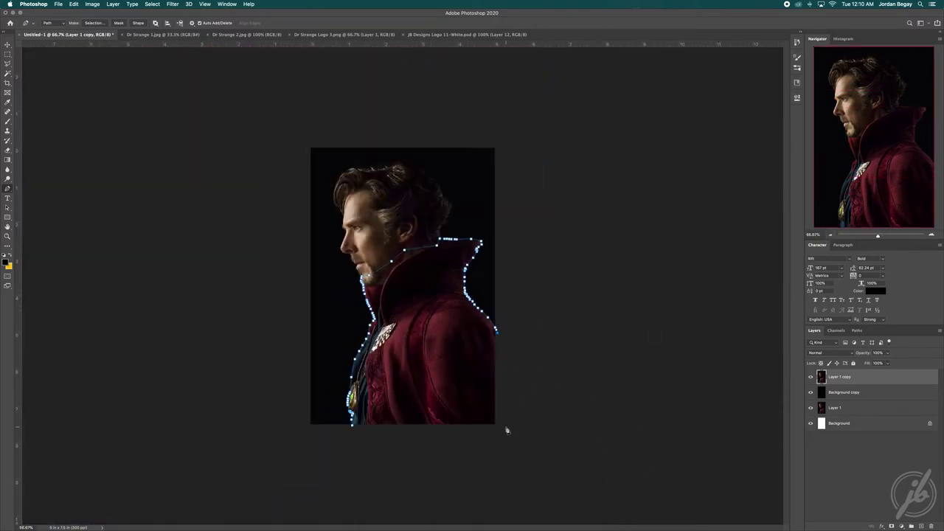
{"action": "right_click", "coordinate": [399, 392]}
Mask the portrait copy to the coat path selection, then duplicate it and remove the lower copy's mask.
{"action": "left_click", "coordinate": [428, 419]}
{"action": "left_click", "coordinate": [508, 231]}
{"action": "left_click", "coordinate": [891, 526]}
{"action": "left_click", "coordinate": [890, 525]}
{"action": "key", "text": "ctrl+j"}
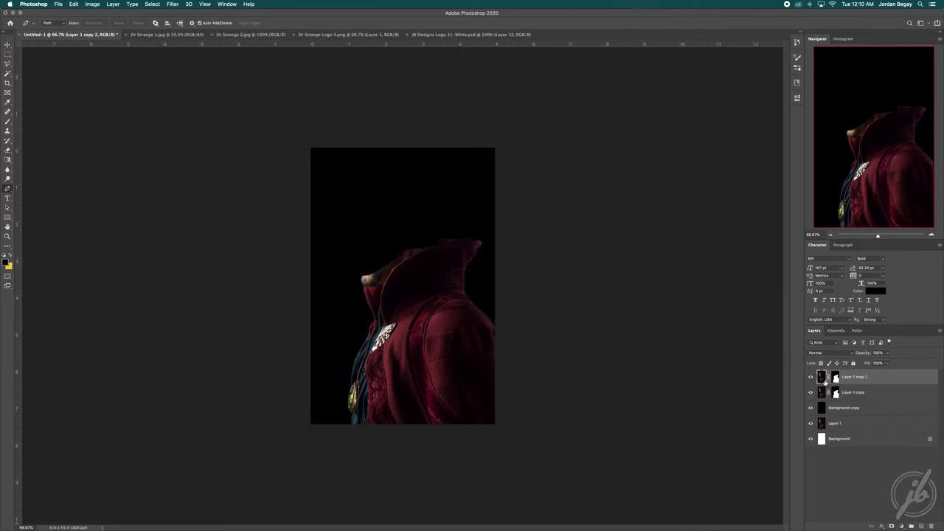
{"action": "left_click", "coordinate": [811, 377]}
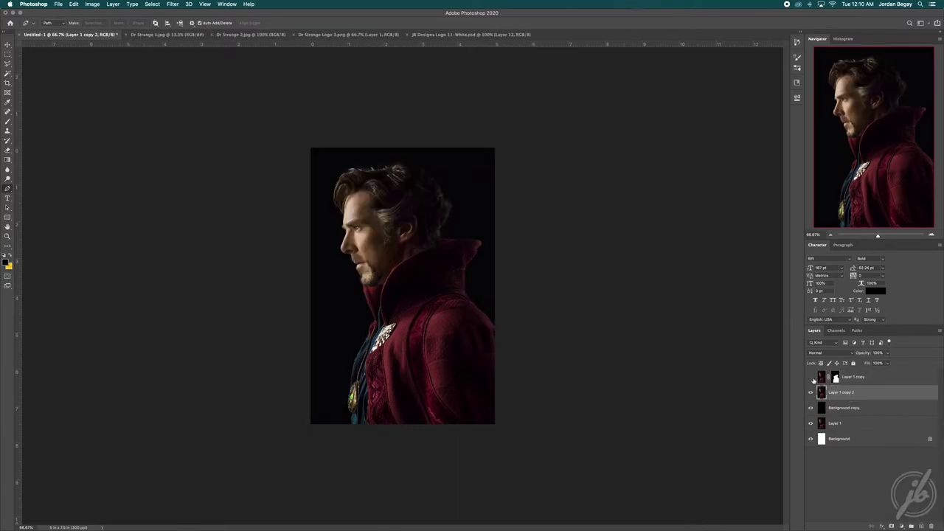
{"action": "key", "text": "ctrl+z"}
{"action": "key", "text": "ctrl+shift+z"}
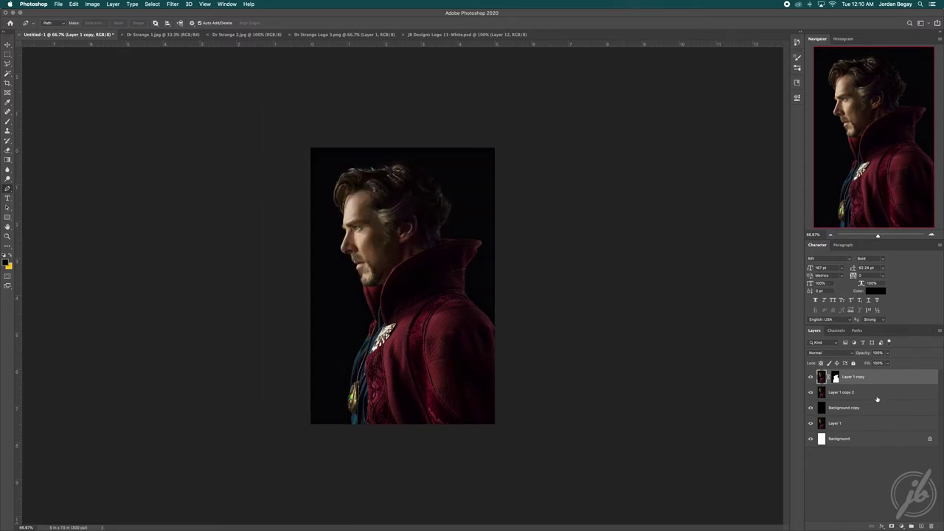
Bring the Dr Strange 2 spell scene into the poster's lower half as Layer 2.
{"action": "left_click", "coordinate": [166, 34]}
{"action": "left_click", "coordinate": [127, 34]}
{"action": "key", "text": "v"}
{"action": "left_click_drag", "start_coordinate": [119, 76], "coordinate": [412, 387]}
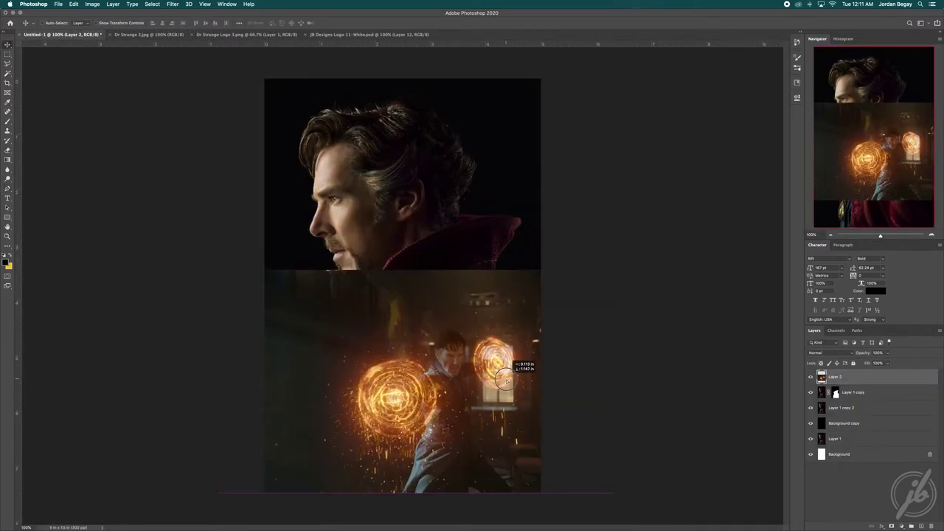
Clip the spell scene into the coat silhouette, duplicate it, and darken it with Curves.
{"action": "left_click_drag", "start_coordinate": [535, 398], "coordinate": [520, 392]}
{"action": "left_click", "coordinate": [857, 384], "text": "alt"}
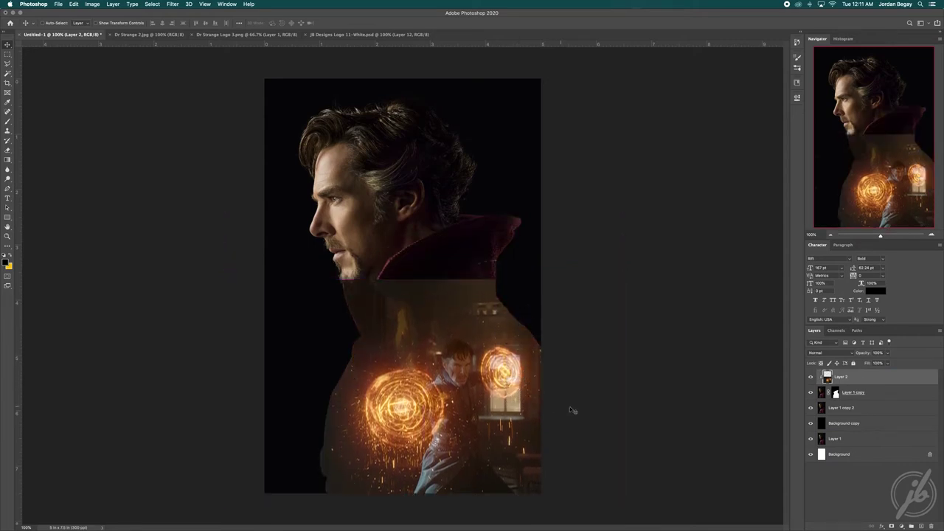
{"action": "key", "text": "ctrl+j"}
{"action": "right_click", "coordinate": [860, 402]}
{"action": "key", "text": "Escape"}
{"action": "key", "text": "ctrl+m"}
{"action": "left_click_drag", "start_coordinate": [549, 228], "coordinate": [549, 232]}
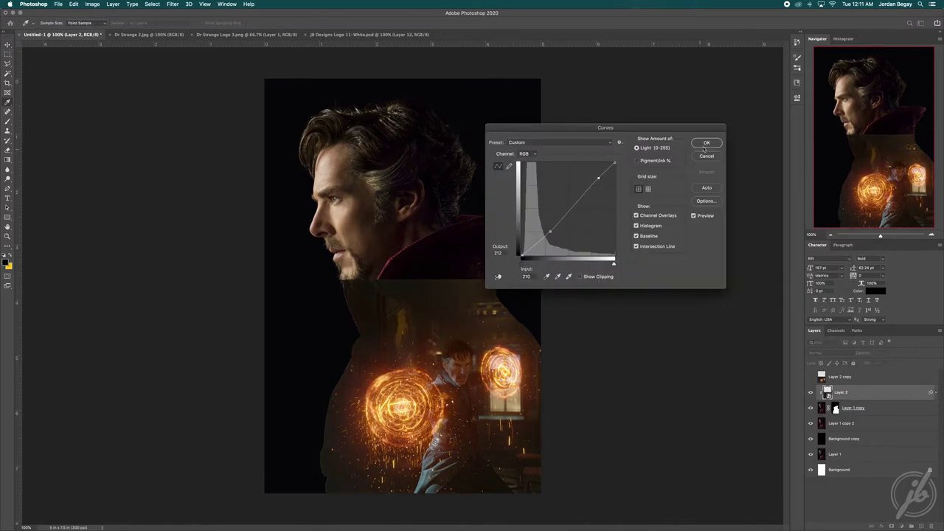
{"action": "left_click", "coordinate": [706, 142]}
Select the full portrait copy and open the Camera Raw filter on it.
{"action": "right_click", "coordinate": [845, 444]}
{"action": "key", "text": "Escape"}
{"action": "right_click", "coordinate": [845, 445]}
{"action": "key", "text": "Escape"}
{"action": "left_click", "coordinate": [172, 4]}
{"action": "left_click", "coordinate": [184, 64]}
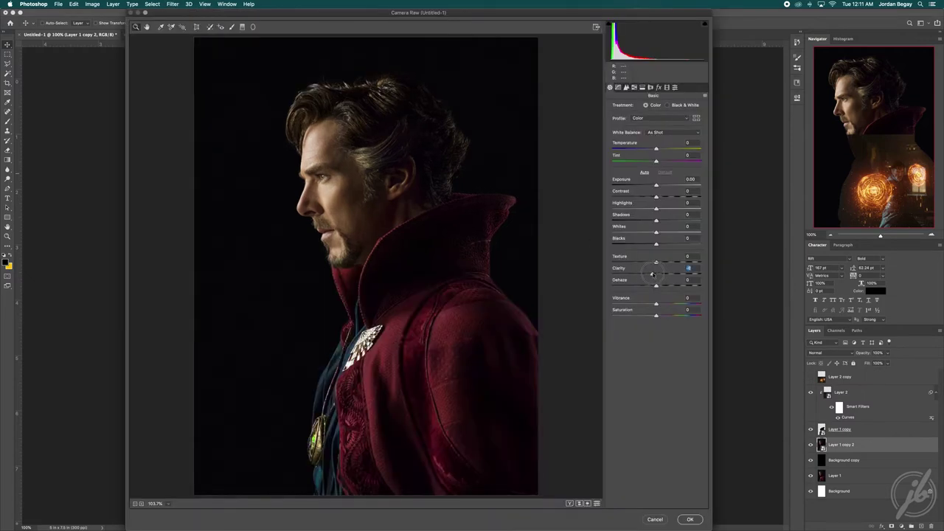
Give the full portrait copy slight dehaze, more contrast and film grain in Camera Raw.
{"action": "left_click_drag", "start_coordinate": [660, 285], "coordinate": [661, 287]}
{"action": "left_click_drag", "start_coordinate": [656, 196], "coordinate": [660, 194]}
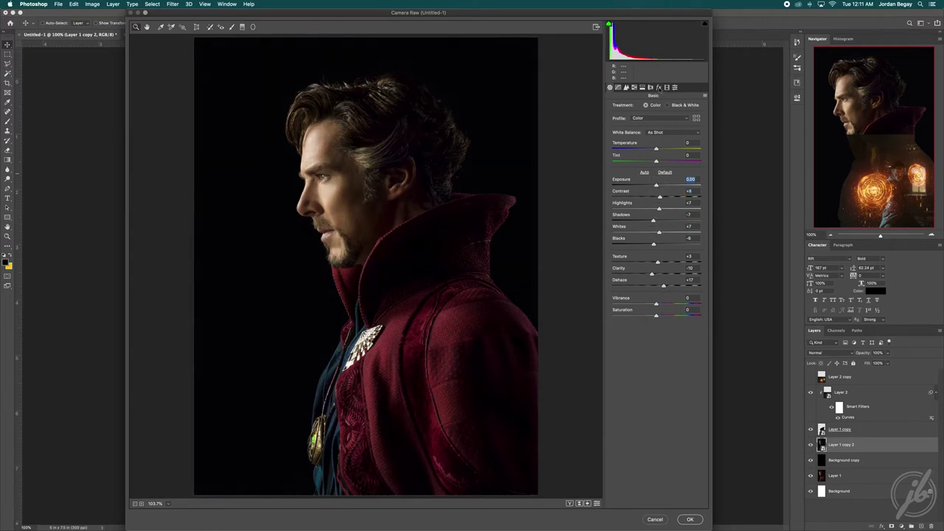
{"action": "left_click", "coordinate": [658, 87]}
{"action": "left_click_drag", "start_coordinate": [613, 120], "coordinate": [624, 123]}
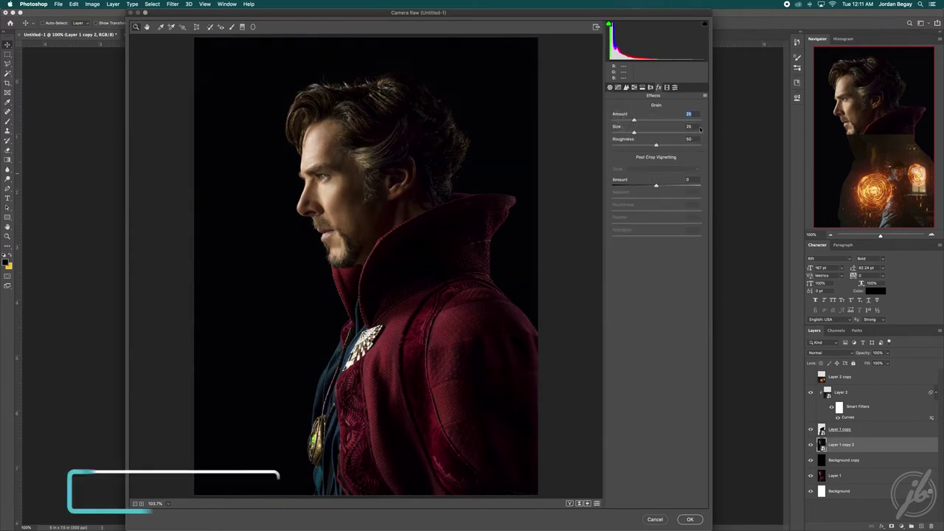
{"action": "key", "text": "Return"}
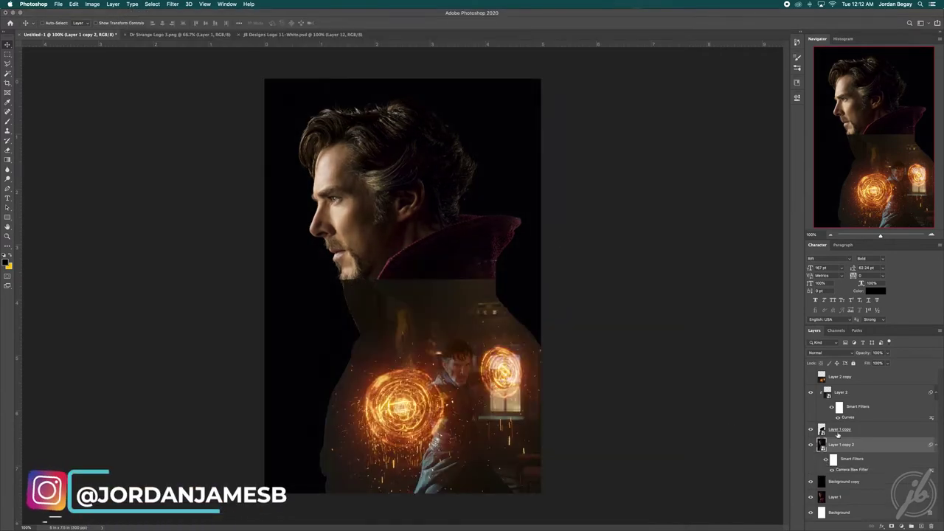
Apply a Camera Raw smart filter with grain effects to the coat-only Layer 1 copy.
{"action": "left_click", "coordinate": [841, 429]}
{"action": "left_click", "coordinate": [172, 4]}
{"action": "left_click", "coordinate": [189, 46]}
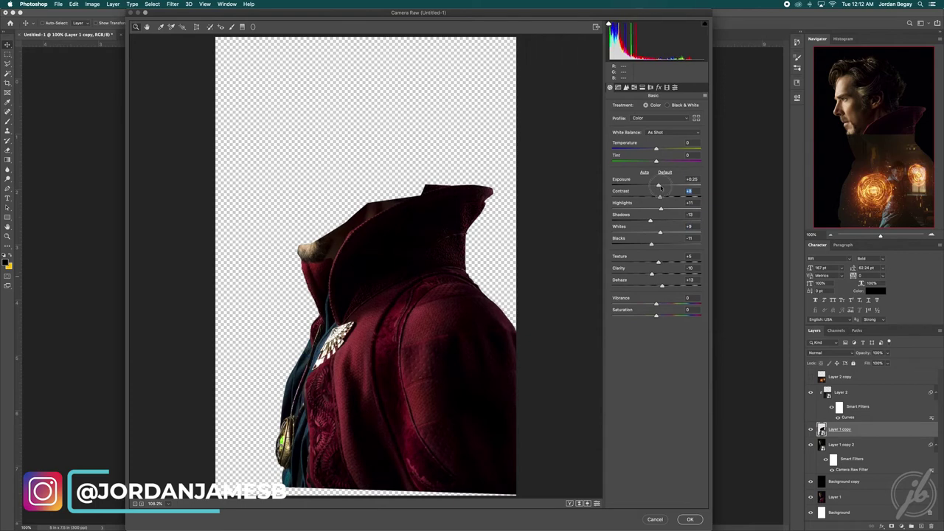
{"action": "left_click", "coordinate": [659, 87]}
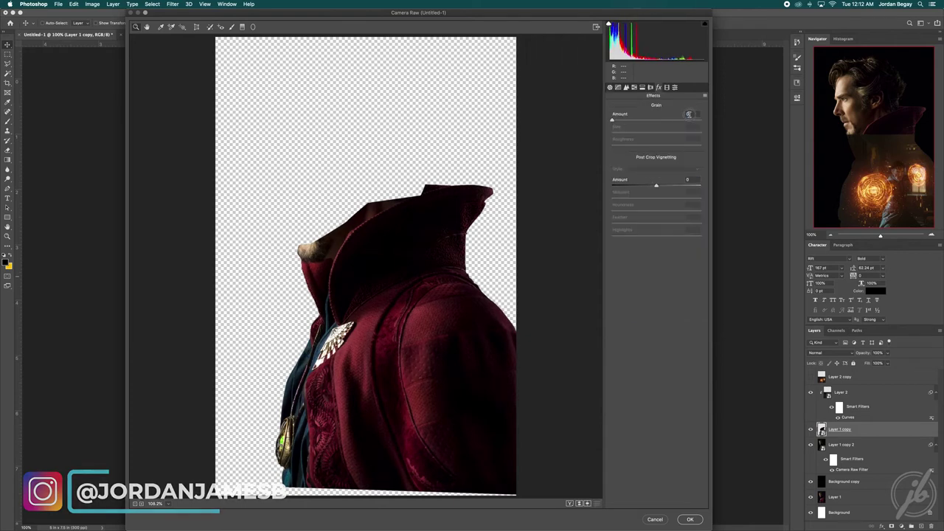
{"action": "key", "text": "Return"}
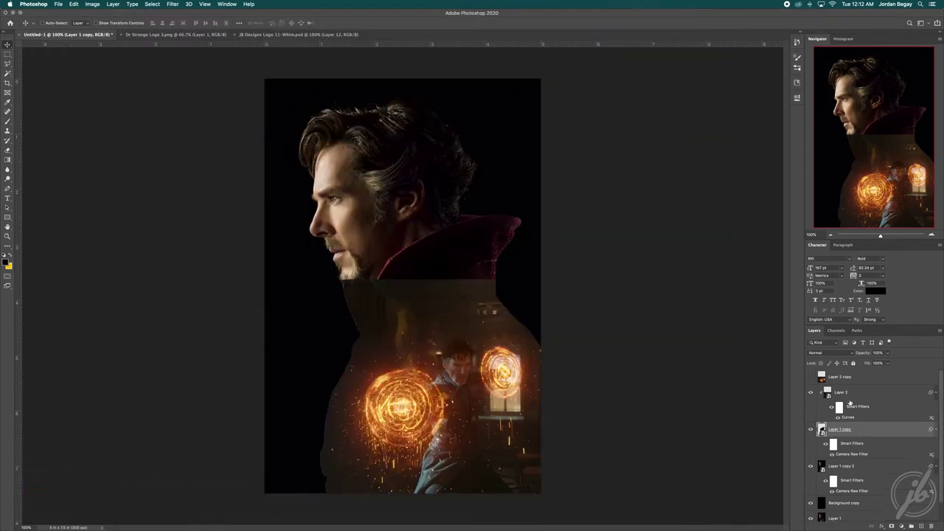
{"action": "left_click", "coordinate": [854, 392]}
Paint black on Layer 2's mask along the collar seam so the red collar shows through.
{"action": "key", "text": "b"}
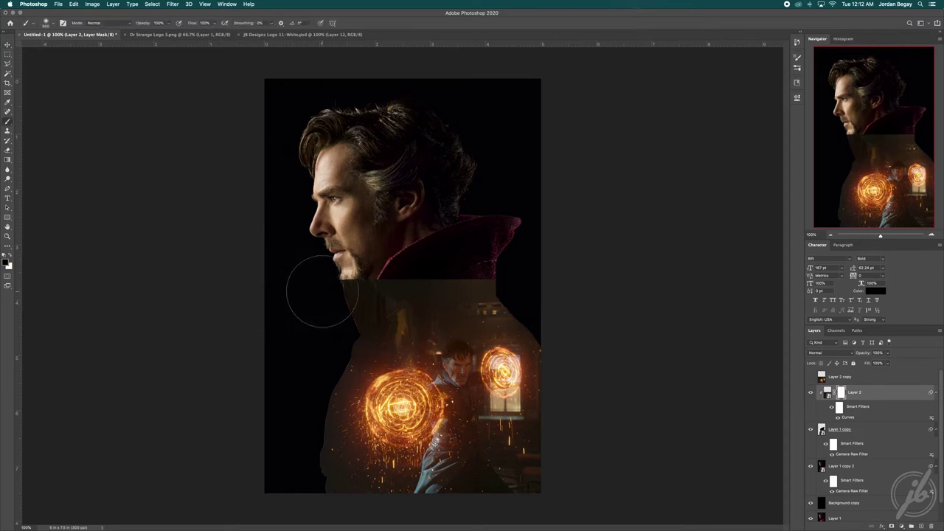
{"action": "left_click_drag", "start_coordinate": [350, 269], "coordinate": [443, 267]}
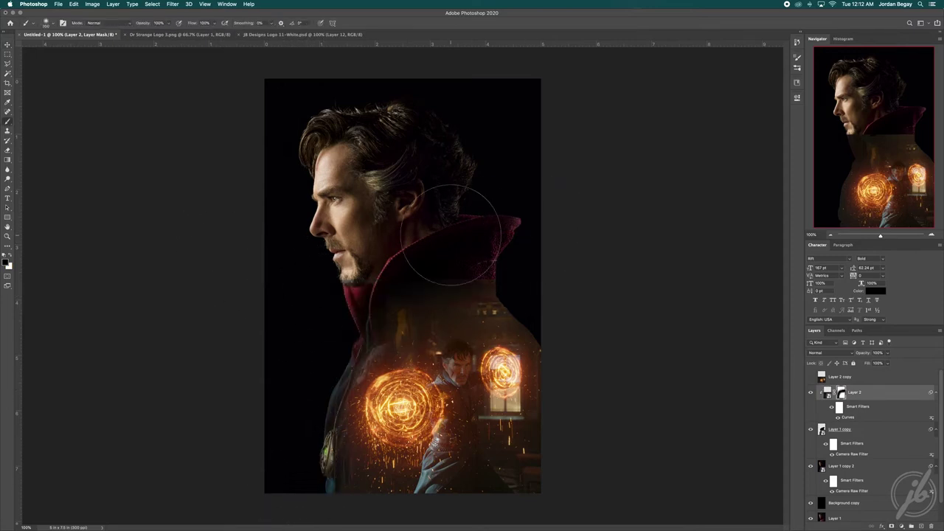
{"action": "key", "text": "bracketleft"}
{"action": "key", "text": "bracketleft"}
{"action": "key", "text": "v"}
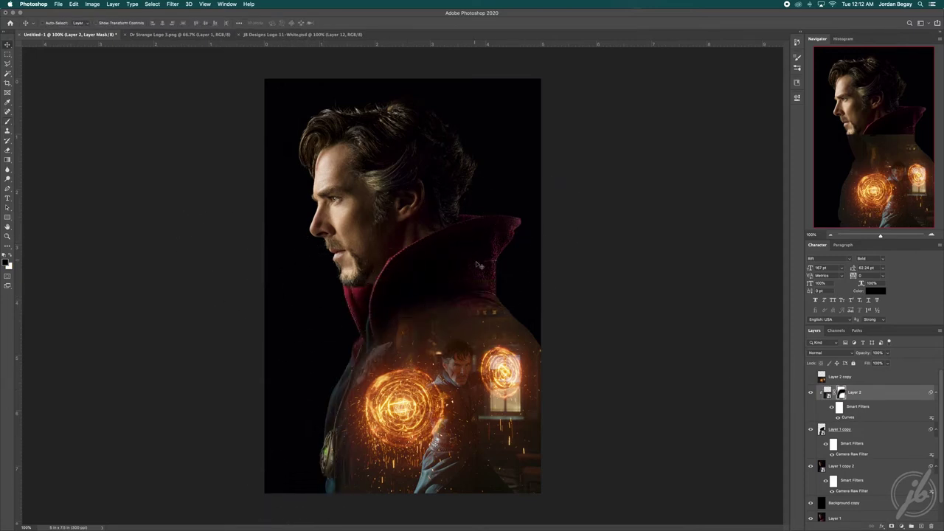
{"action": "key", "text": "ctrl+2"}
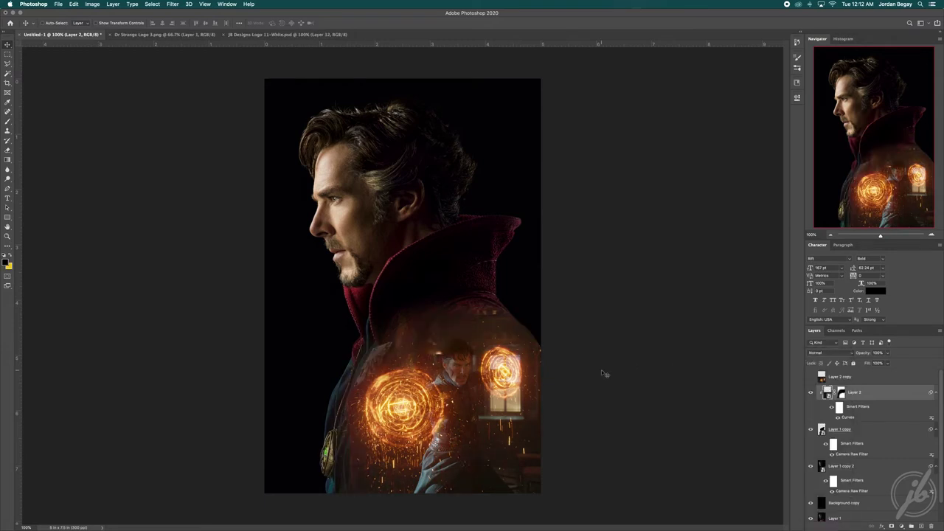
{"action": "left_click", "coordinate": [840, 466]}
Add Black & White adjustment layers above the Layer 1 copy 2 portrait and the Layer 1 copy coat.
{"action": "left_click", "coordinate": [901, 526]}
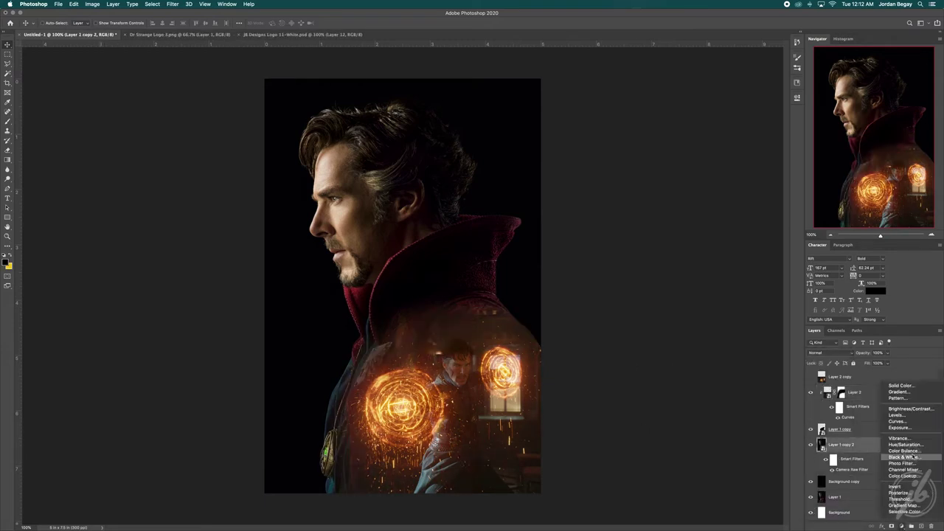
{"action": "left_click", "coordinate": [907, 457]}
{"action": "left_click", "coordinate": [780, 95]}
{"action": "left_click", "coordinate": [841, 428]}
{"action": "left_click", "coordinate": [901, 526]}
{"action": "left_click", "coordinate": [907, 458]}
{"action": "left_click", "coordinate": [780, 95]}
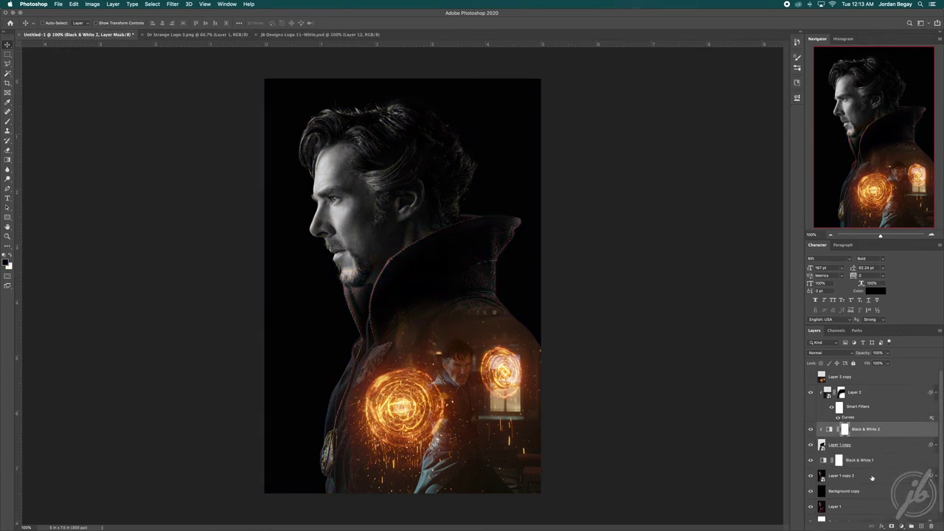
{"action": "left_click", "coordinate": [935, 393]}
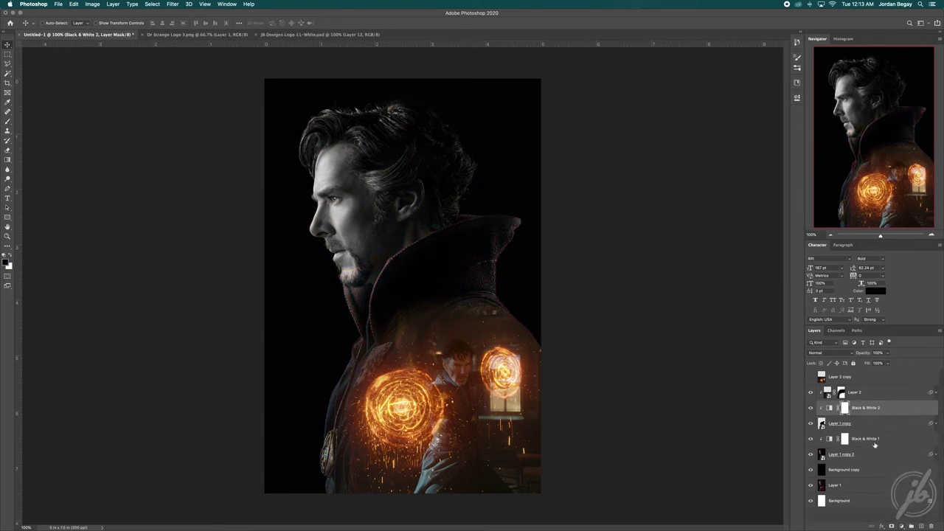
Add a midtone-darkening Curves layer above Black & White 1 and copy it above Black & White 2.
{"action": "left_click", "coordinate": [876, 438]}
{"action": "left_click", "coordinate": [901, 526]}
{"action": "left_click", "coordinate": [907, 427]}
{"action": "left_click_drag", "start_coordinate": [705, 209], "coordinate": [703, 211]}
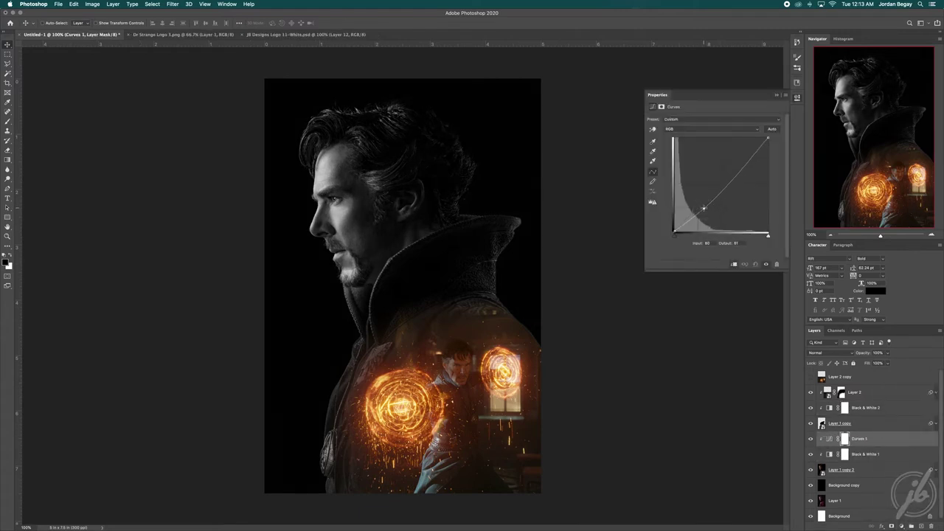
{"action": "left_click_drag", "start_coordinate": [867, 438], "coordinate": [875, 411]}
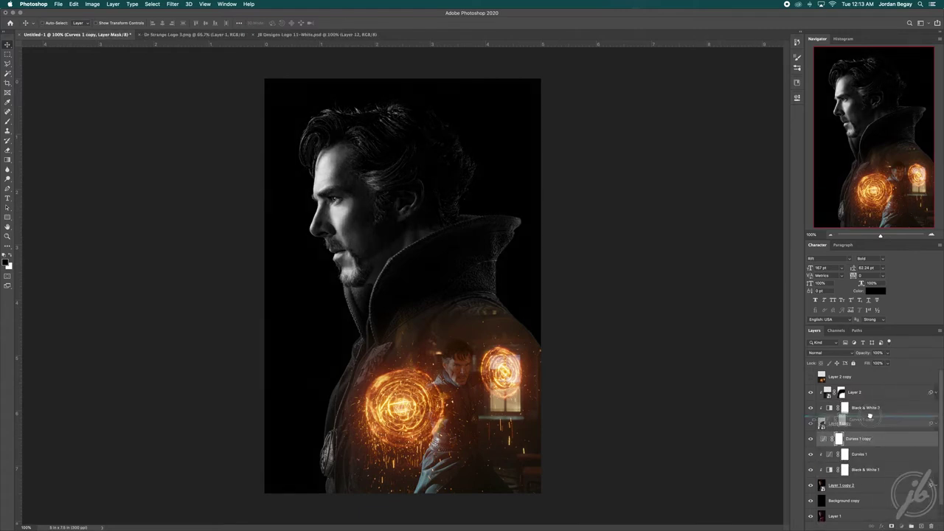
{"action": "right_click", "coordinate": [849, 377]}
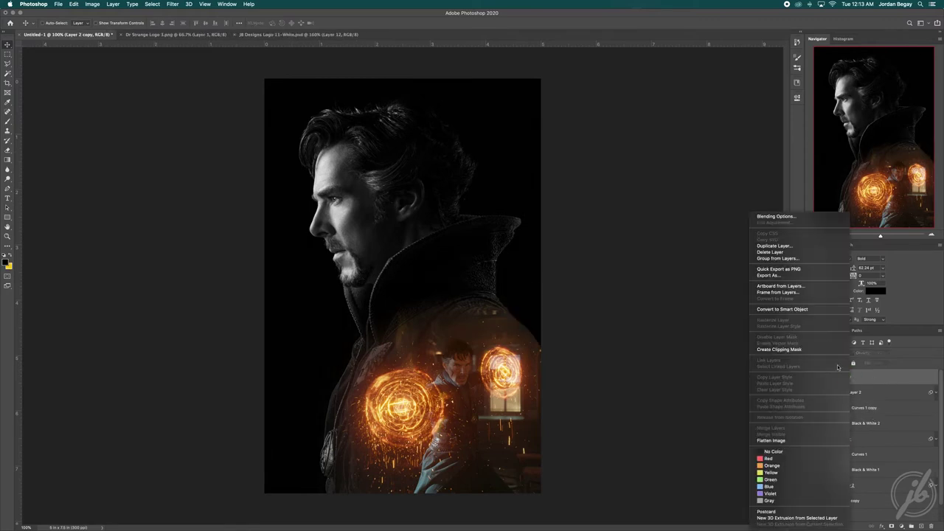
Show Layer 2 copy in Screen mode, brighten it with Curves, and apply a vertical Motion Blur.
{"action": "left_click", "coordinate": [812, 348]}
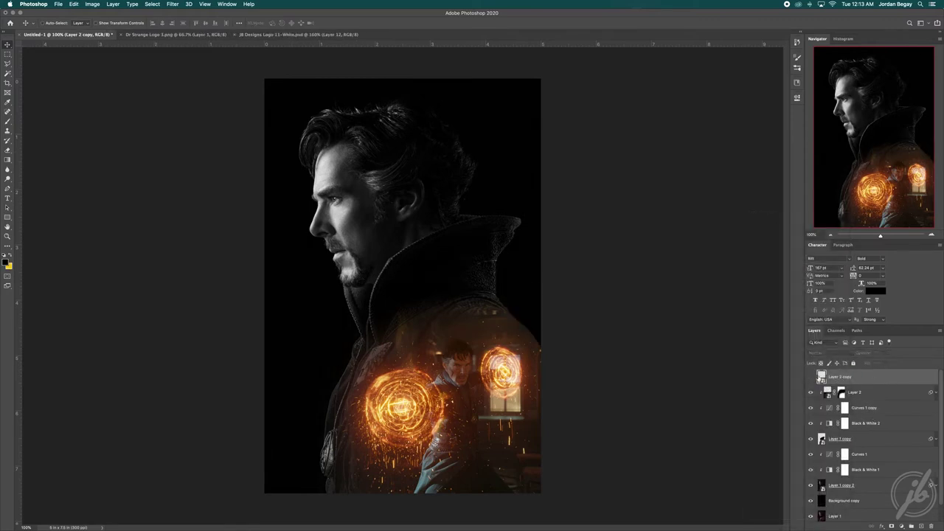
{"action": "left_click", "coordinate": [817, 353]}
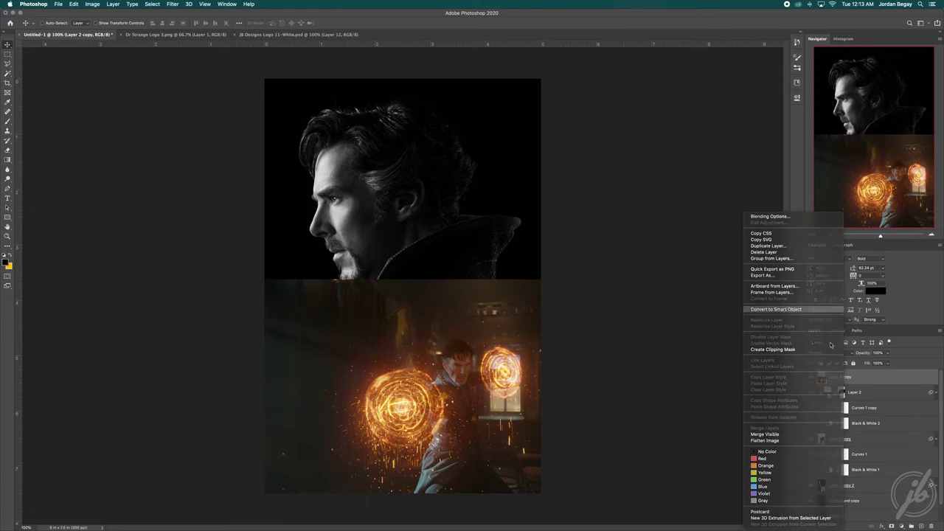
{"action": "left_click", "coordinate": [833, 405]}
{"action": "key", "text": "super+m"}
{"action": "left_click_drag", "start_coordinate": [549, 232], "coordinate": [593, 185]}
{"action": "key", "text": "Return"}
{"action": "left_click", "coordinate": [172, 4]}
{"action": "mouse_move", "coordinate": [176, 92]}
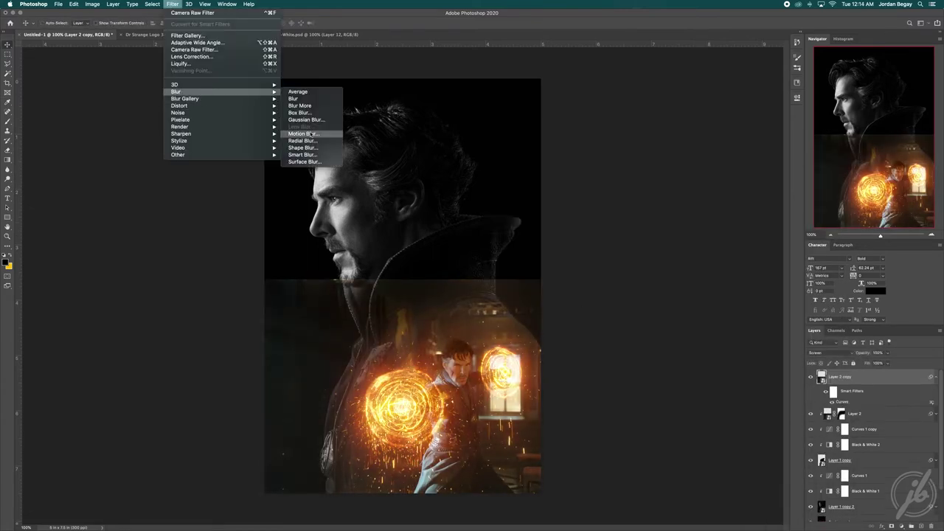
{"action": "left_click", "coordinate": [309, 138]}
{"action": "key", "text": "Return"}
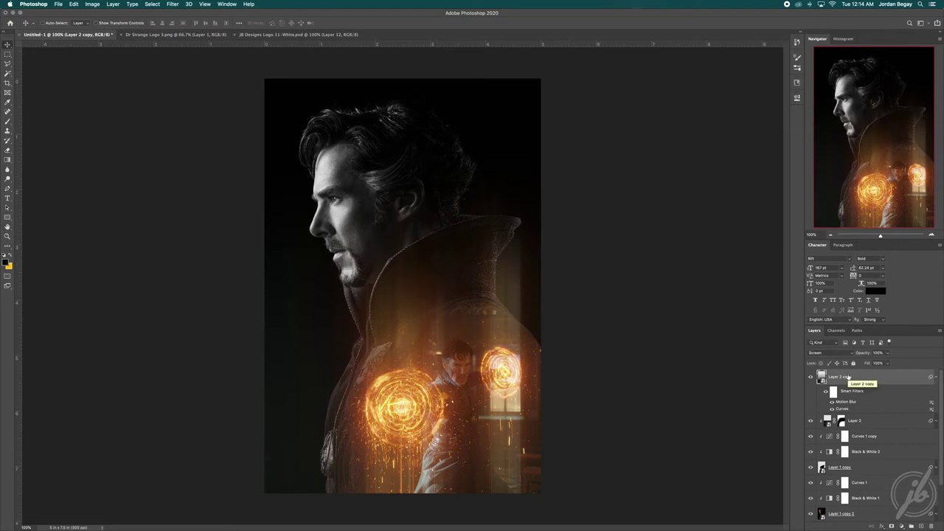
Brighten the Curves smart filter further and mask out the streaks at the figure's lower left.
{"action": "double_click", "coordinate": [841, 409]}
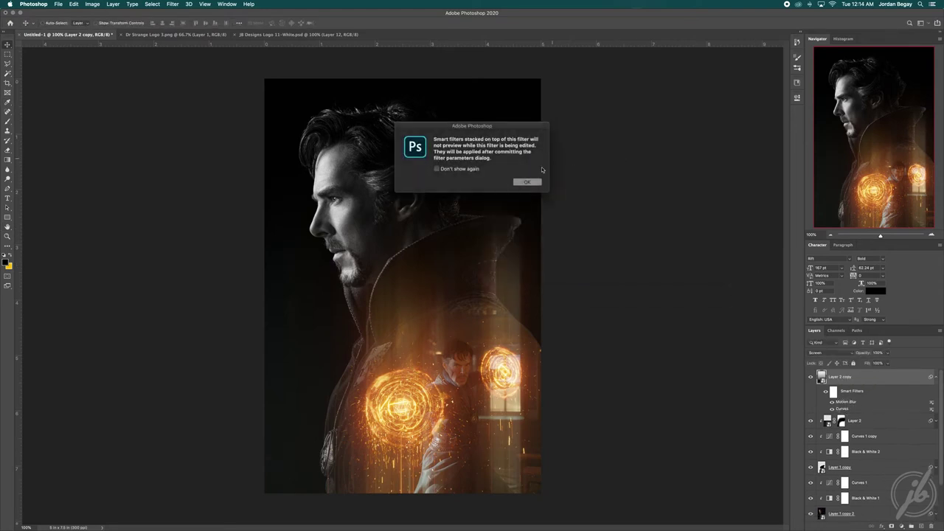
{"action": "left_click", "coordinate": [524, 181]}
{"action": "left_click_drag", "start_coordinate": [591, 176], "coordinate": [588, 173]}
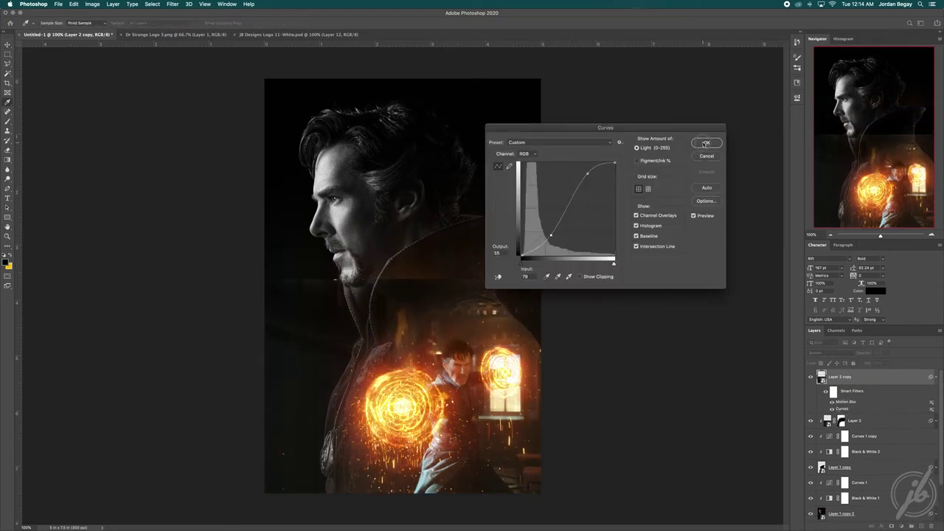
{"action": "left_click", "coordinate": [706, 143]}
{"action": "left_click", "coordinate": [890, 526]}
{"action": "key", "text": "b"}
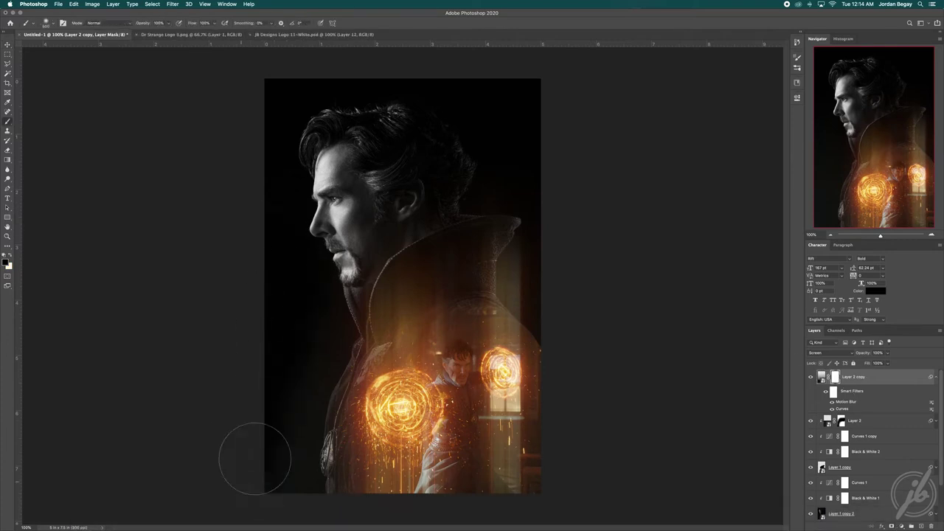
{"action": "left_click_drag", "start_coordinate": [255, 458], "coordinate": [292, 398]}
{"action": "key", "text": "v"}
{"action": "left_click", "coordinate": [821, 378]}
Adjust the streak length in Layer 2 copy's Motion Blur smart filter.
{"action": "double_click", "coordinate": [846, 401]}
{"action": "left_click_drag", "start_coordinate": [697, 297], "coordinate": [689, 298]}
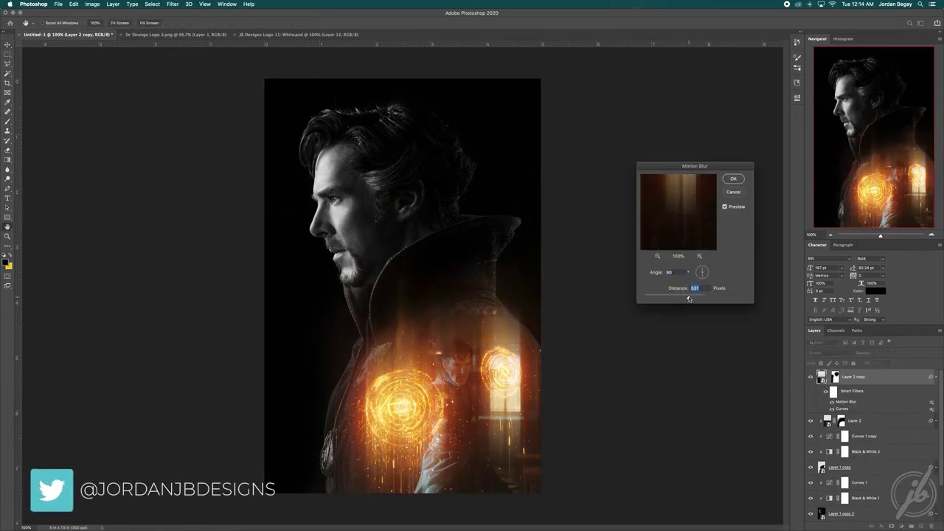
{"action": "left_click", "coordinate": [733, 178]}
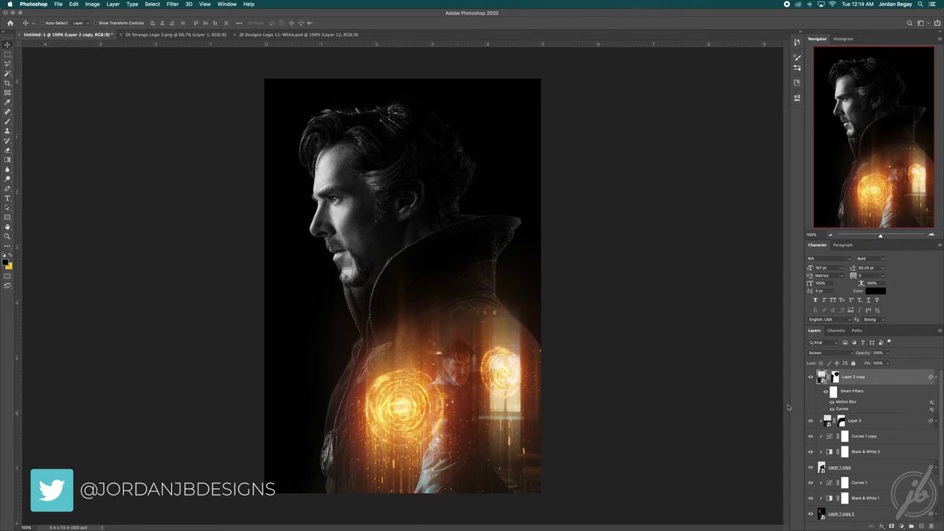
{"action": "left_click", "coordinate": [934, 379]}
Add an Exposure 1 adjustment layer set to +0.17.
{"action": "left_click", "coordinate": [903, 525]}
{"action": "left_click", "coordinate": [898, 427]}
{"action": "left_click_drag", "start_coordinate": [714, 151], "coordinate": [715, 139]}
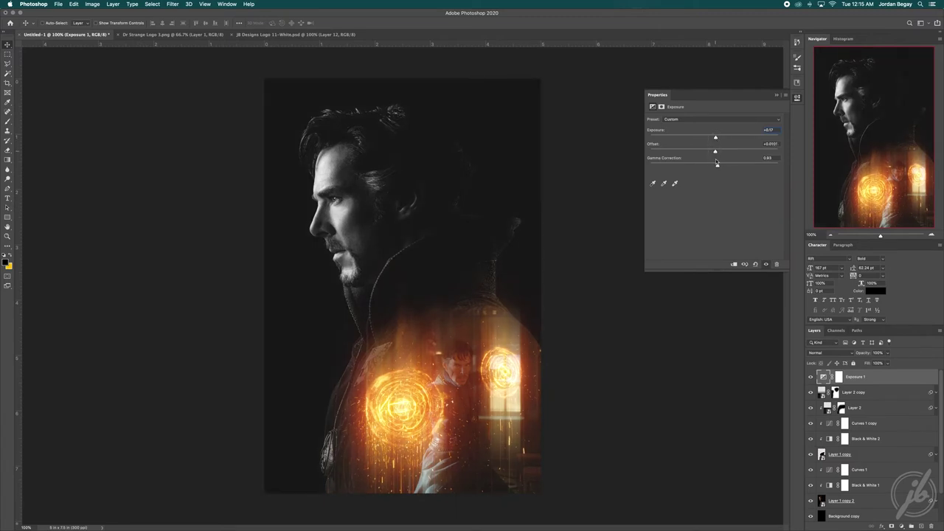
{"action": "left_click", "coordinate": [775, 96]}
On a new layer, draw a gradient fading the poster's bottom edge to dark.
{"action": "key", "text": "ctrl+shift+alt+n"}
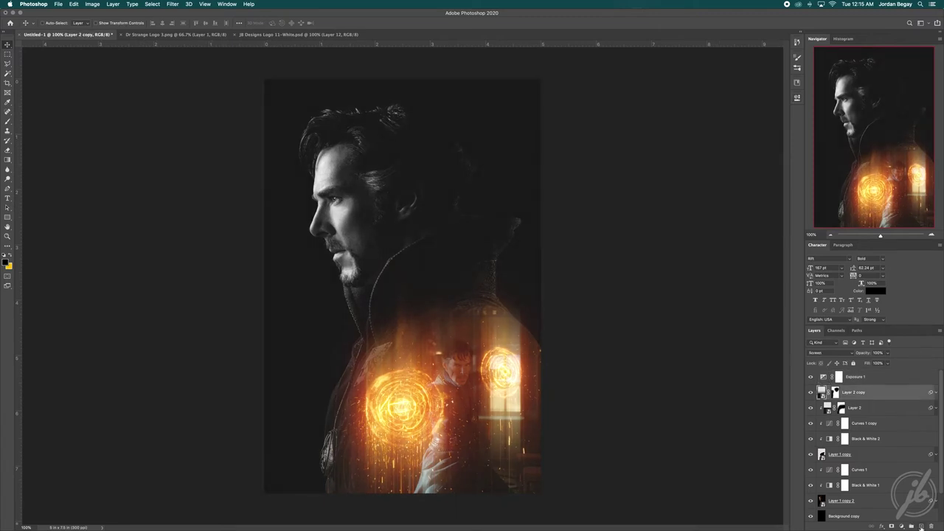
{"action": "key", "text": "g"}
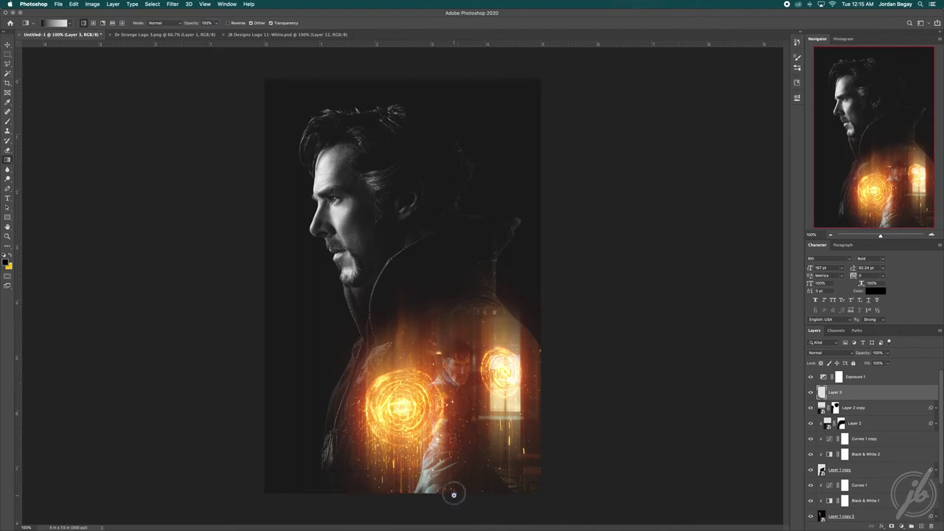
{"action": "left_click_drag", "start_coordinate": [460, 440], "coordinate": [459, 510]}
{"action": "key", "text": "v"}
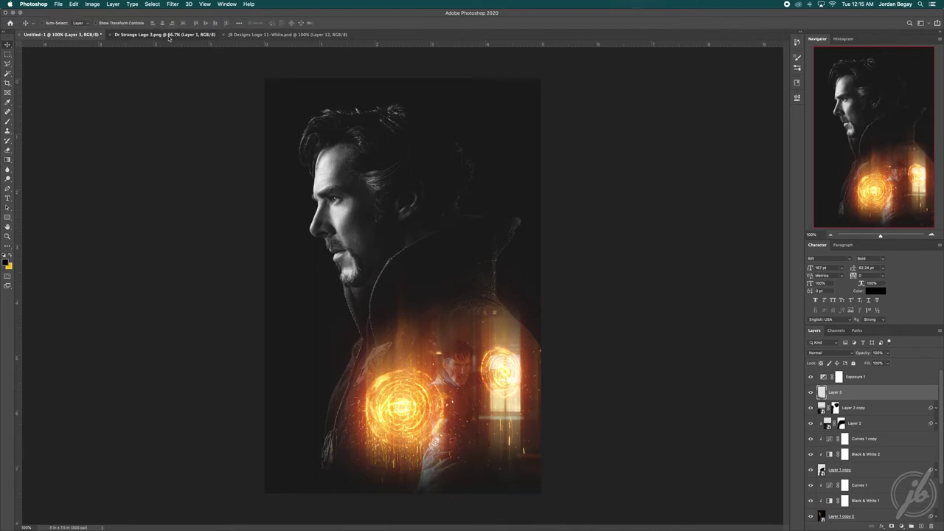
Place the DOCTOR STRANGE logo, scaled to about 13.7%, in the poster's lower-left.
{"action": "left_click", "coordinate": [169, 38]}
{"action": "left_click_drag", "start_coordinate": [395, 250], "coordinate": [378, 343]}
{"action": "key", "text": "ctrl+t"}
{"action": "left_click_drag", "start_coordinate": [516, 211], "coordinate": [453, 386]}
{"action": "left_click_drag", "start_coordinate": [346, 435], "coordinate": [353, 436]}
{"action": "key", "text": "Return"}
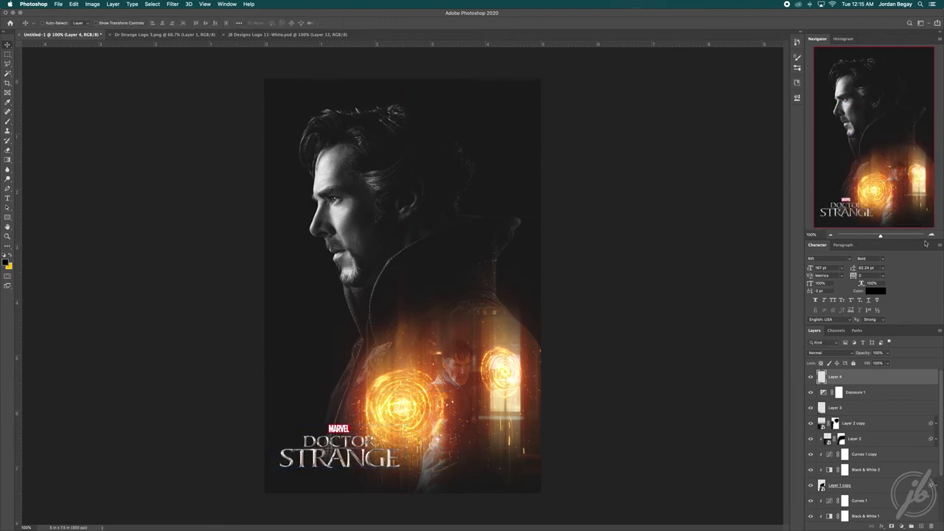
Slightly resize the MARVEL badge, then return to the full poster view and select Layer 1 copy.
{"action": "scroll", "coordinate": [385, 459], "scroll_direction": "up", "scroll_amount": 5}
{"action": "key", "text": "ctrl+t"}
{"action": "left_click_drag", "start_coordinate": [245, 347], "coordinate": [246, 355]}
{"action": "key", "text": "Return"}
{"action": "key", "text": "m"}
{"action": "key", "text": "ctrl+1"}
{"action": "key", "text": "v"}
{"action": "left_click", "coordinate": [848, 485]}
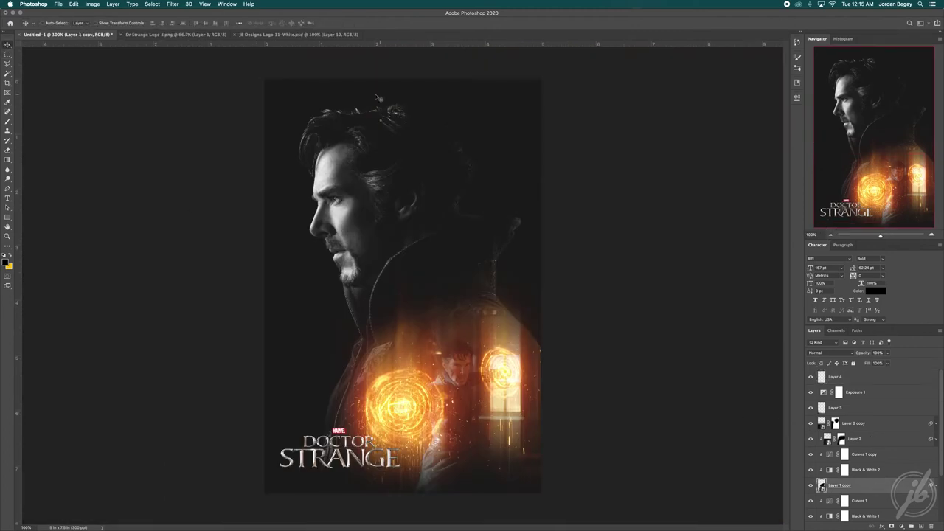
Apply Film Grain from the Filter Gallery to both portrait layers, with Halftone Pattern off.
{"action": "left_click", "coordinate": [173, 3]}
{"action": "left_click", "coordinate": [188, 36]}
{"action": "left_click", "coordinate": [852, 178]}
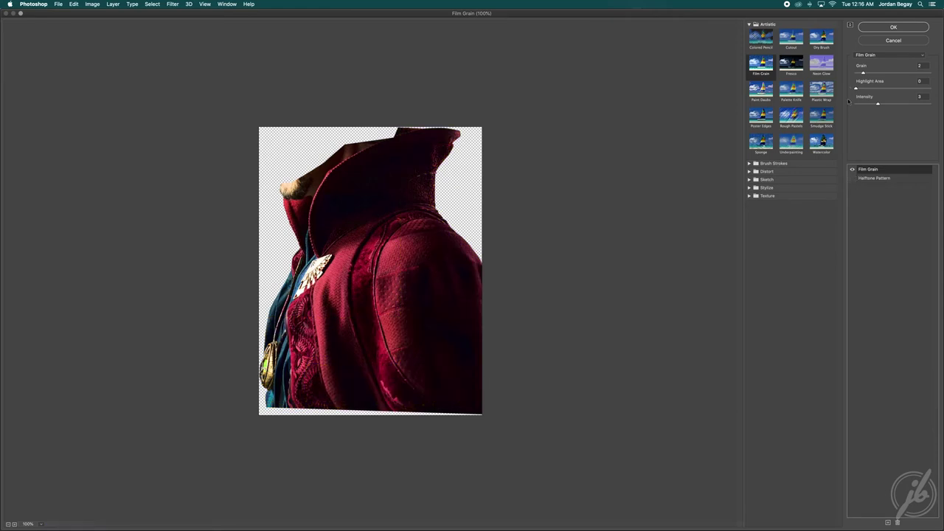
{"action": "left_click", "coordinate": [857, 88]}
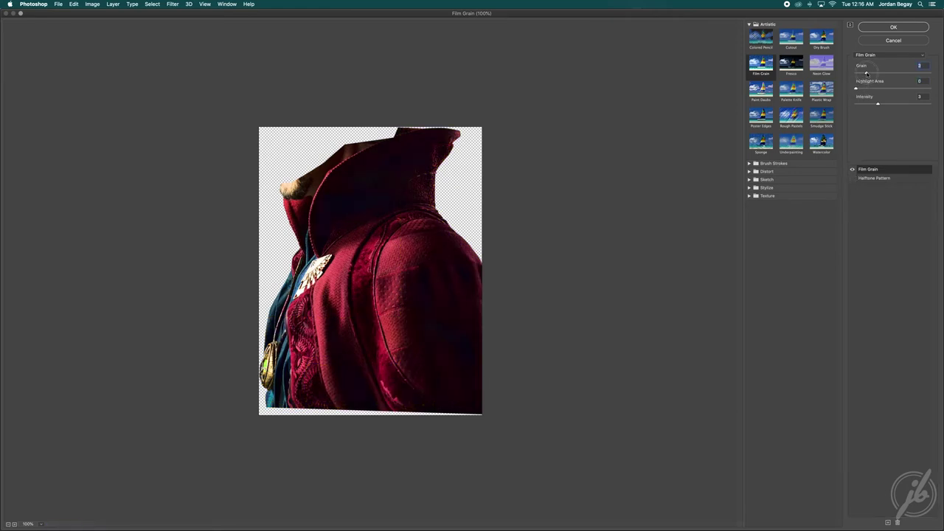
{"action": "left_click", "coordinate": [899, 27]}
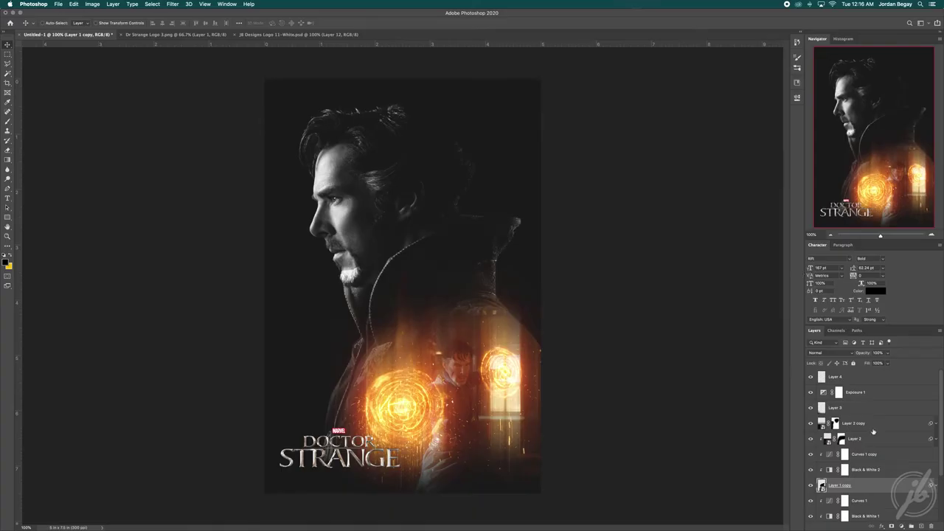
{"action": "scroll", "coordinate": [873, 431], "scroll_direction": "down", "scroll_amount": 1}
{"action": "left_click", "coordinate": [172, 4]}
{"action": "left_click", "coordinate": [192, 23]}
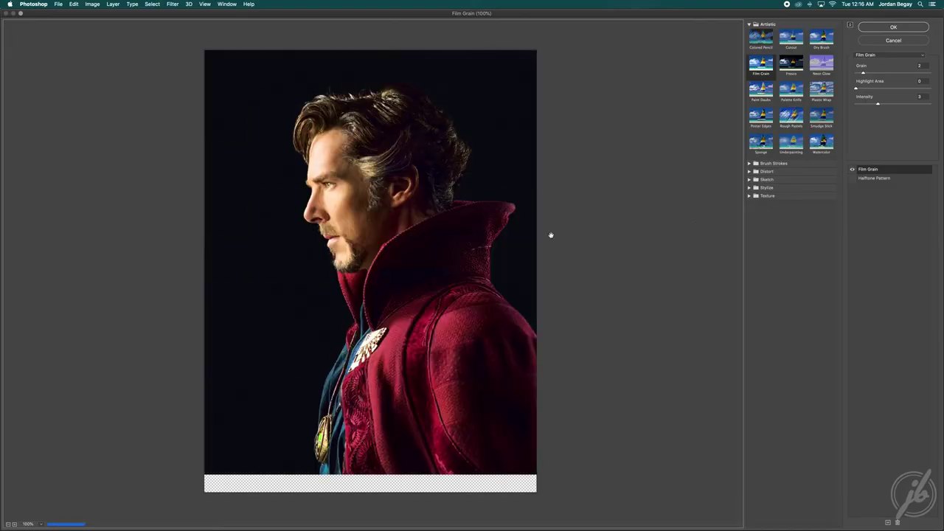
{"action": "key", "text": "Return"}
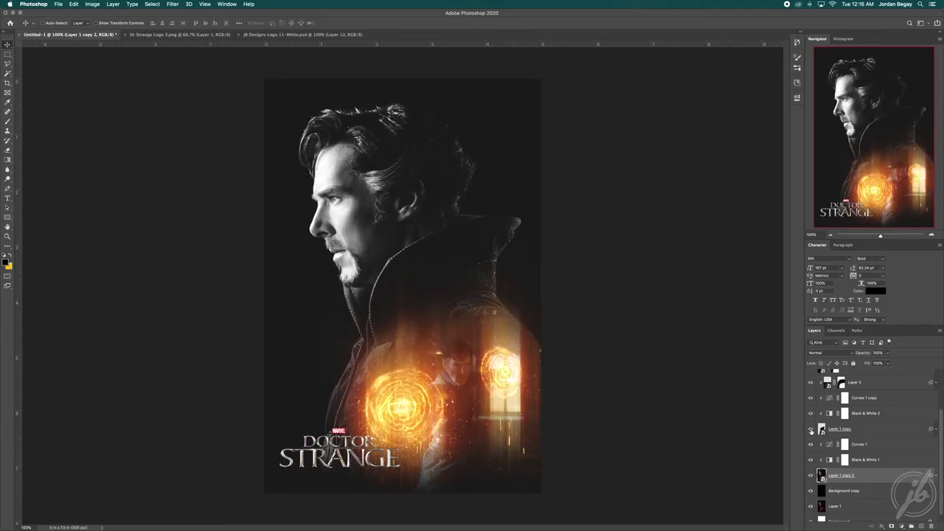
Add a layer mask to Layer 1 copy and paint black to hide part of it.
{"action": "left_click", "coordinate": [856, 429]}
{"action": "left_click", "coordinate": [891, 526]}
{"action": "key", "text": "d"}
{"action": "key", "text": "b"}
{"action": "left_click_drag", "start_coordinate": [446, 202], "coordinate": [403, 185]}
{"action": "key", "text": "v"}
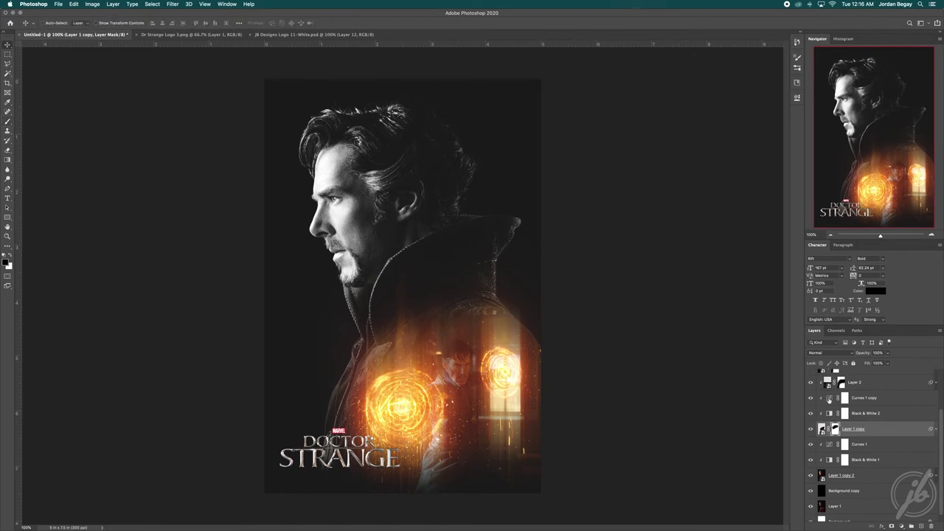
Check Curves 1 copy, then pull the Curves 1 highlights slightly darker.
{"action": "double_click", "coordinate": [824, 400]}
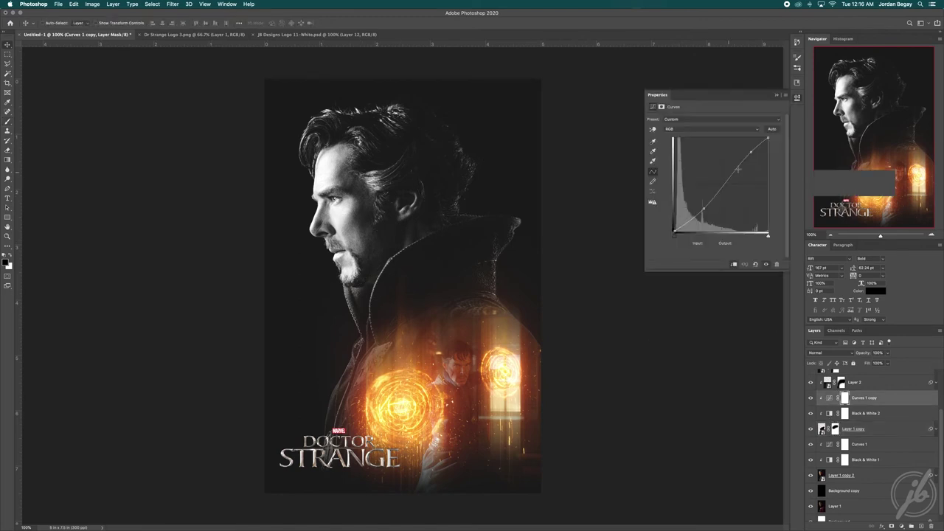
{"action": "left_click", "coordinate": [775, 96]}
{"action": "double_click", "coordinate": [828, 446]}
{"action": "left_click_drag", "start_coordinate": [752, 154], "coordinate": [755, 156]}
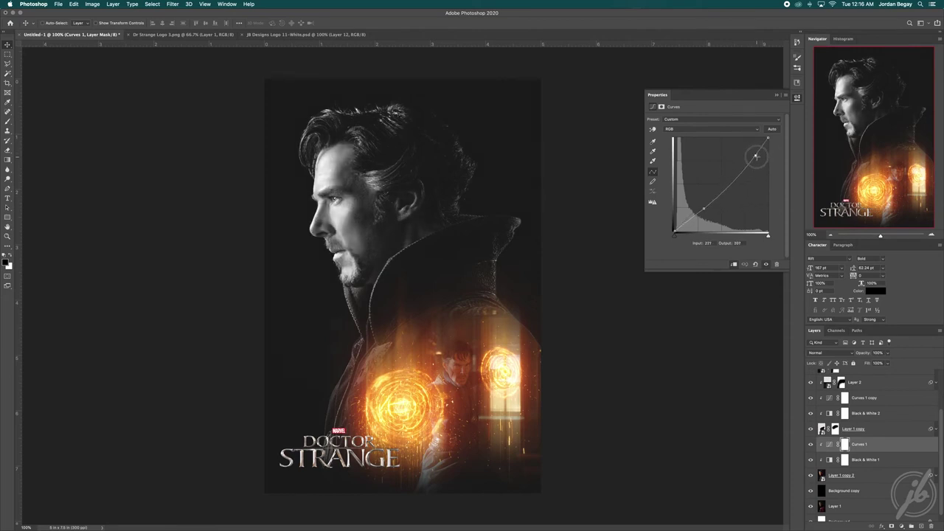
{"action": "left_click", "coordinate": [776, 96]}
Select the Layer 2 copy glow layer and glance at the JB Designs logo document.
{"action": "scroll", "coordinate": [849, 457], "scroll_direction": "up", "scroll_amount": 3}
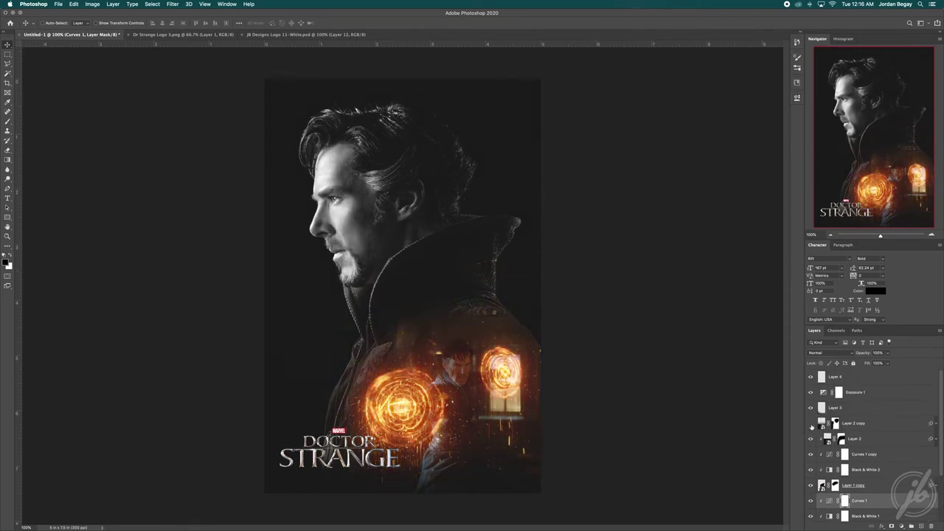
{"action": "left_click", "coordinate": [860, 425]}
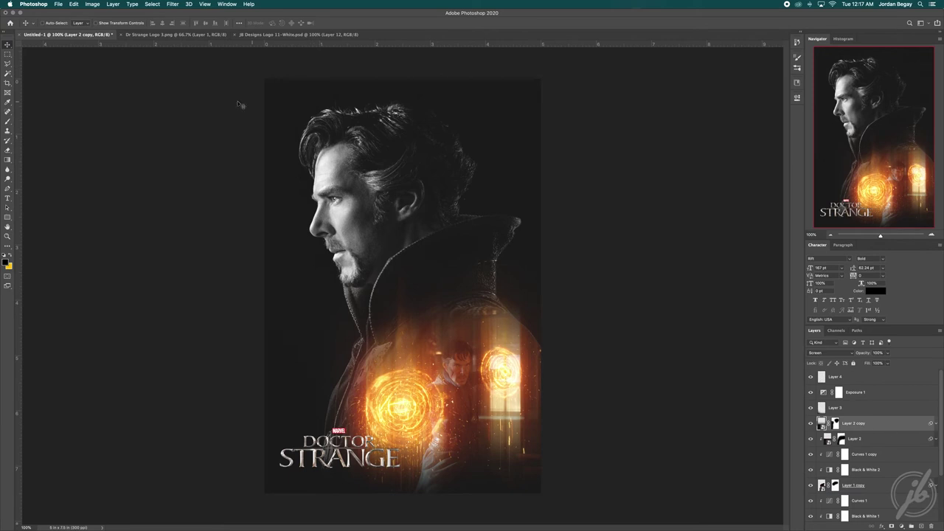
{"action": "left_click", "coordinate": [298, 35]}
{"action": "left_click", "coordinate": [70, 35]}
{"action": "scroll", "coordinate": [871, 461], "scroll_direction": "down", "scroll_amount": 2}
{"action": "scroll", "coordinate": [871, 460], "scroll_direction": "down", "scroll_amount": 2}
Review the Curves 1 and Curves 1 copy adjustment settings.
{"action": "double_click", "coordinate": [829, 462]}
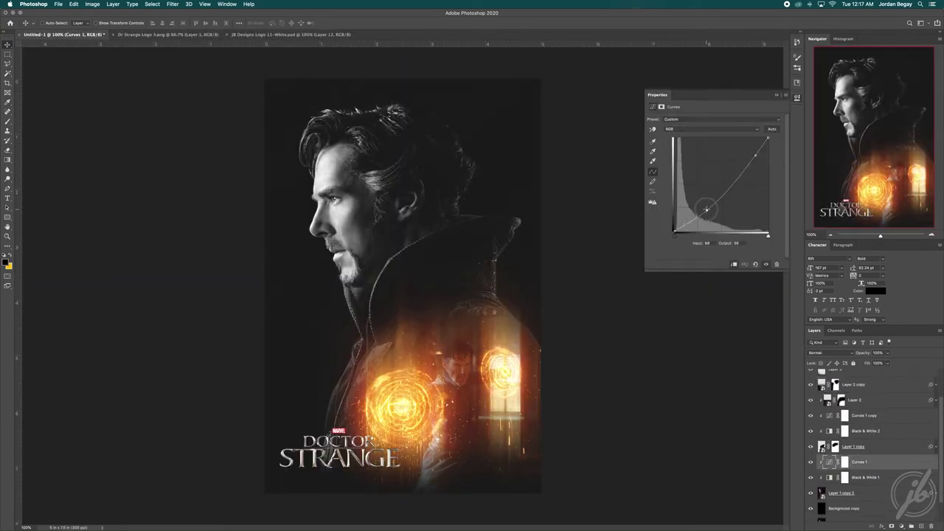
{"action": "left_click", "coordinate": [780, 96]}
{"action": "scroll", "coordinate": [843, 402], "scroll_direction": "up", "scroll_amount": 2}
{"action": "scroll", "coordinate": [839, 397], "scroll_direction": "up", "scroll_amount": 1}
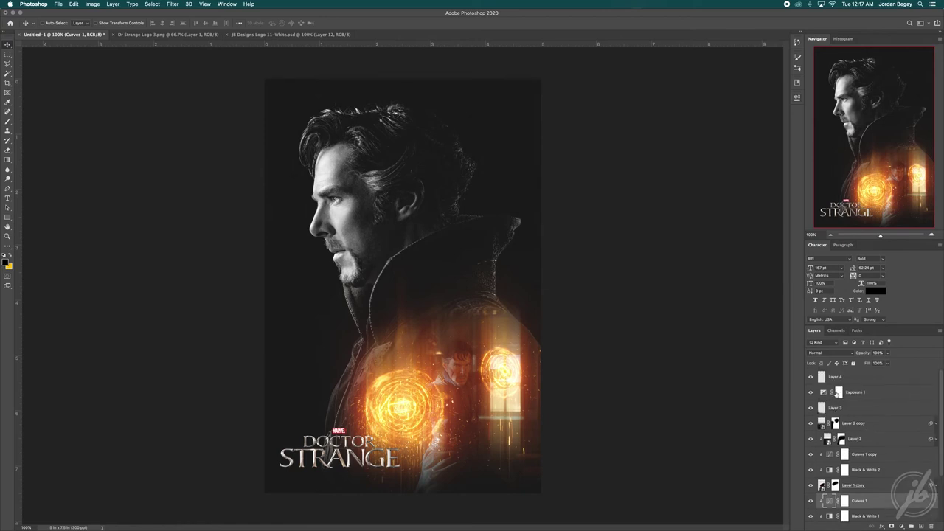
{"action": "double_click", "coordinate": [829, 456]}
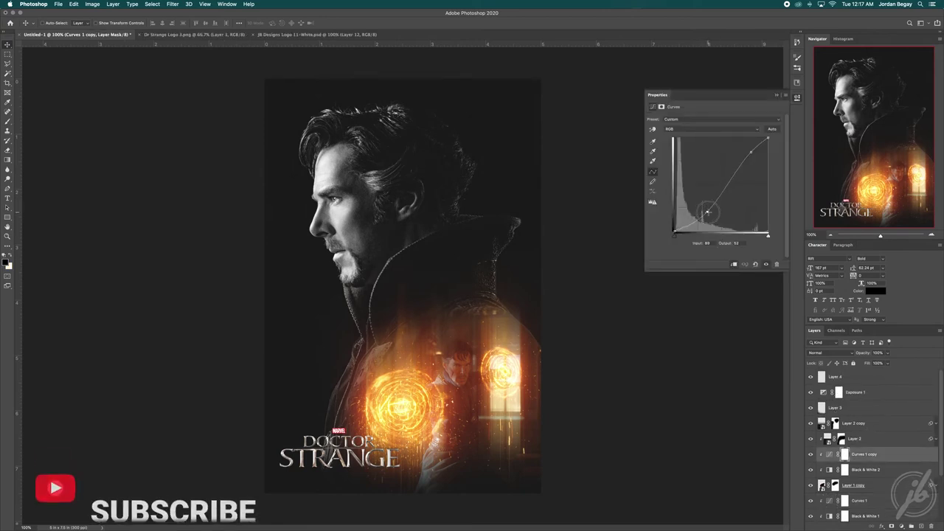
{"action": "left_click", "coordinate": [777, 95]}
Toggle the DOCTOR STRANGE logo on Layer 4 off and on to compare.
{"action": "left_click", "coordinate": [835, 377]}
{"action": "left_click", "coordinate": [810, 377]}
{"action": "left_click", "coordinate": [811, 376]}
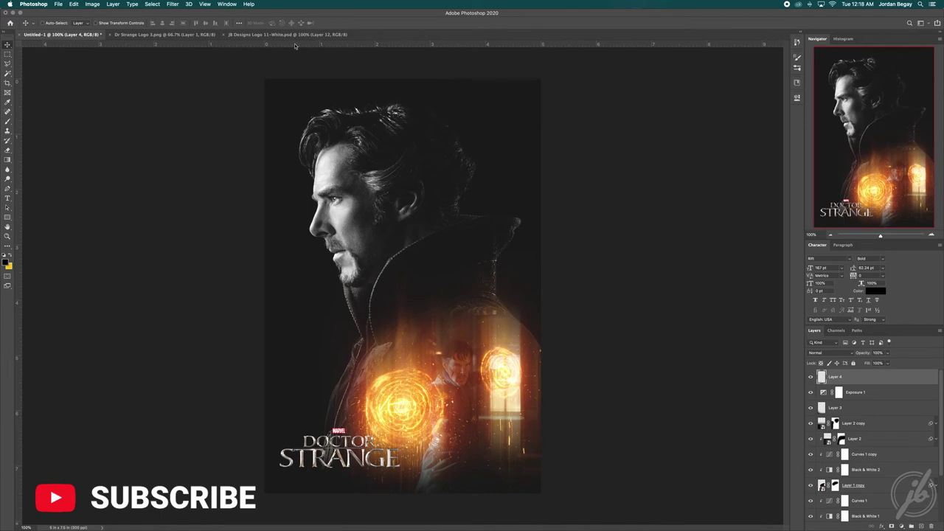
Drag the JB Designs logo into the poster, scaled to 8.68% beneath the title.
{"action": "left_click", "coordinate": [287, 35]}
{"action": "left_click_drag", "start_coordinate": [401, 185], "coordinate": [366, 232]}
{"action": "key", "text": "ctrl+t"}
{"action": "mouse_move", "coordinate": [499, 63]}
{"action": "left_mouse_down"}
{"action": "mouse_move", "coordinate": [368, 347]}
{"action": "mouse_move", "coordinate": [336, 393]}
{"action": "mouse_move", "coordinate": [340, 480]}
{"action": "left_mouse_up"}
{"action": "key", "text": "Return"}
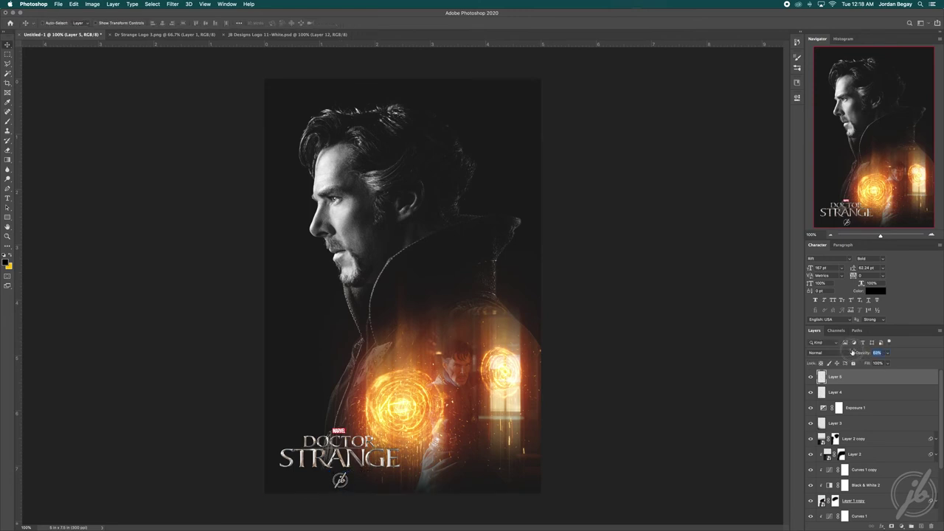
Review the Exposure 1 settings and toggle the adjustment to compare.
{"action": "double_click", "coordinate": [823, 407]}
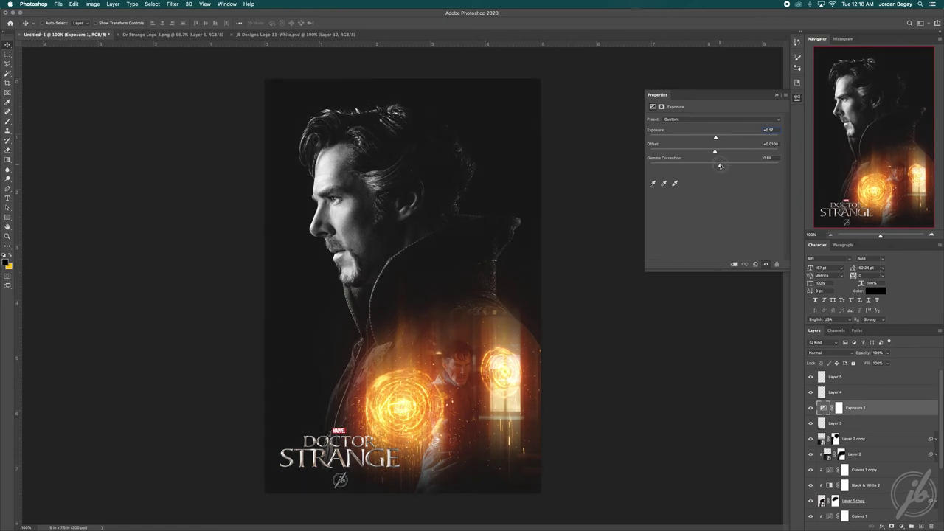
{"action": "left_click", "coordinate": [776, 95]}
{"action": "left_click", "coordinate": [810, 408]}
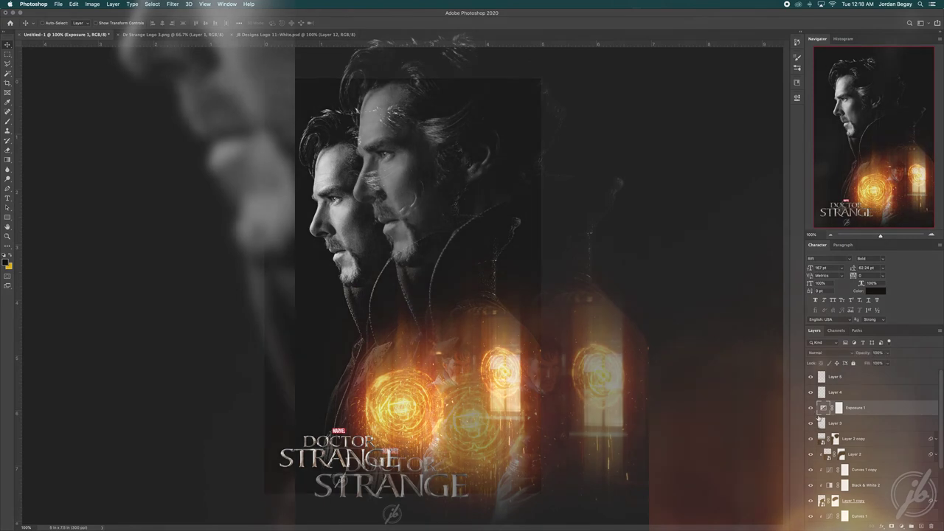